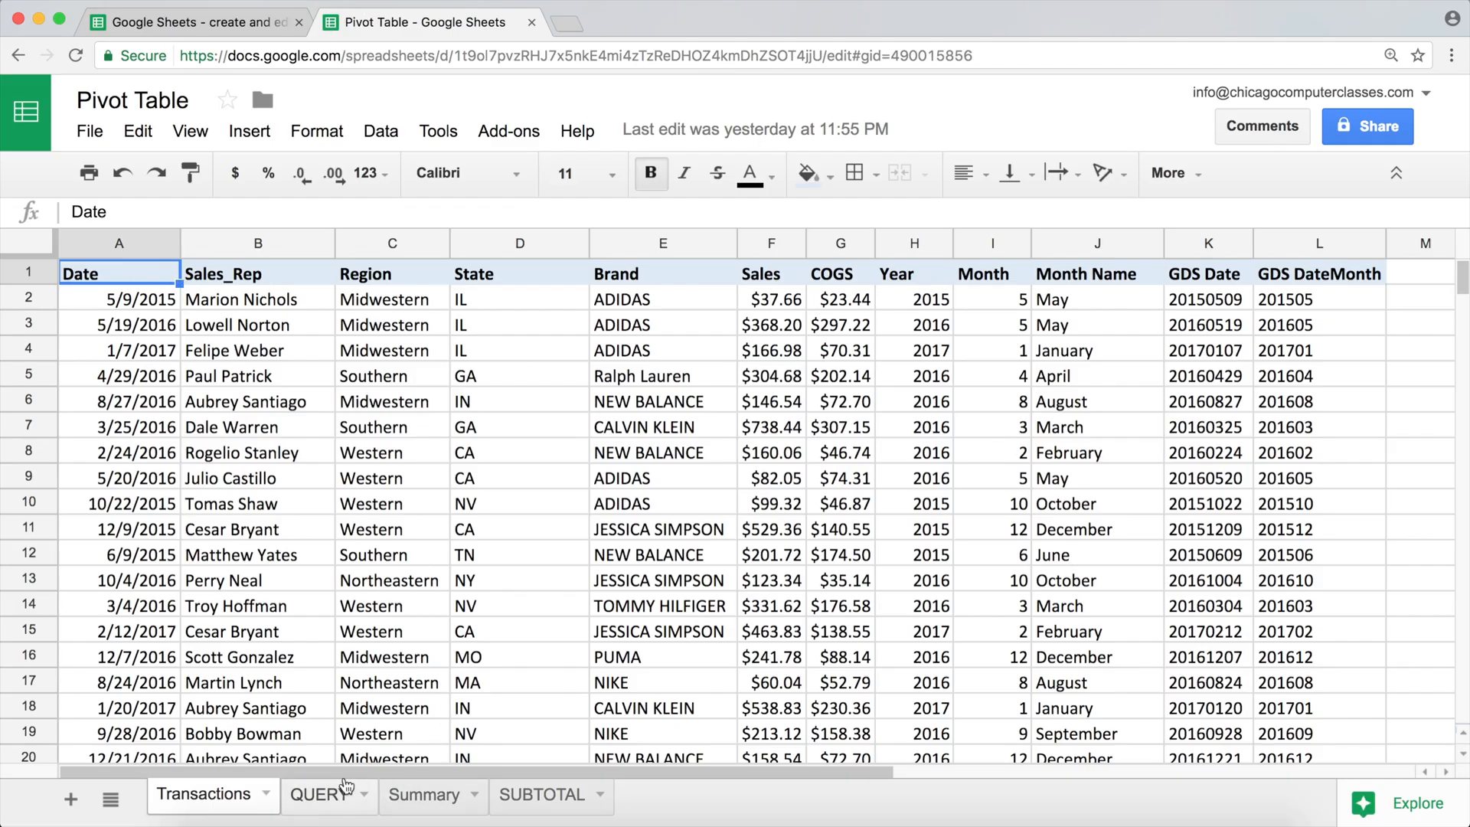
# Extend the select statement in cell A1 of the QUERY sheet with the filter WHERE C LIKE '%western%'
pyautogui.click(320, 795)
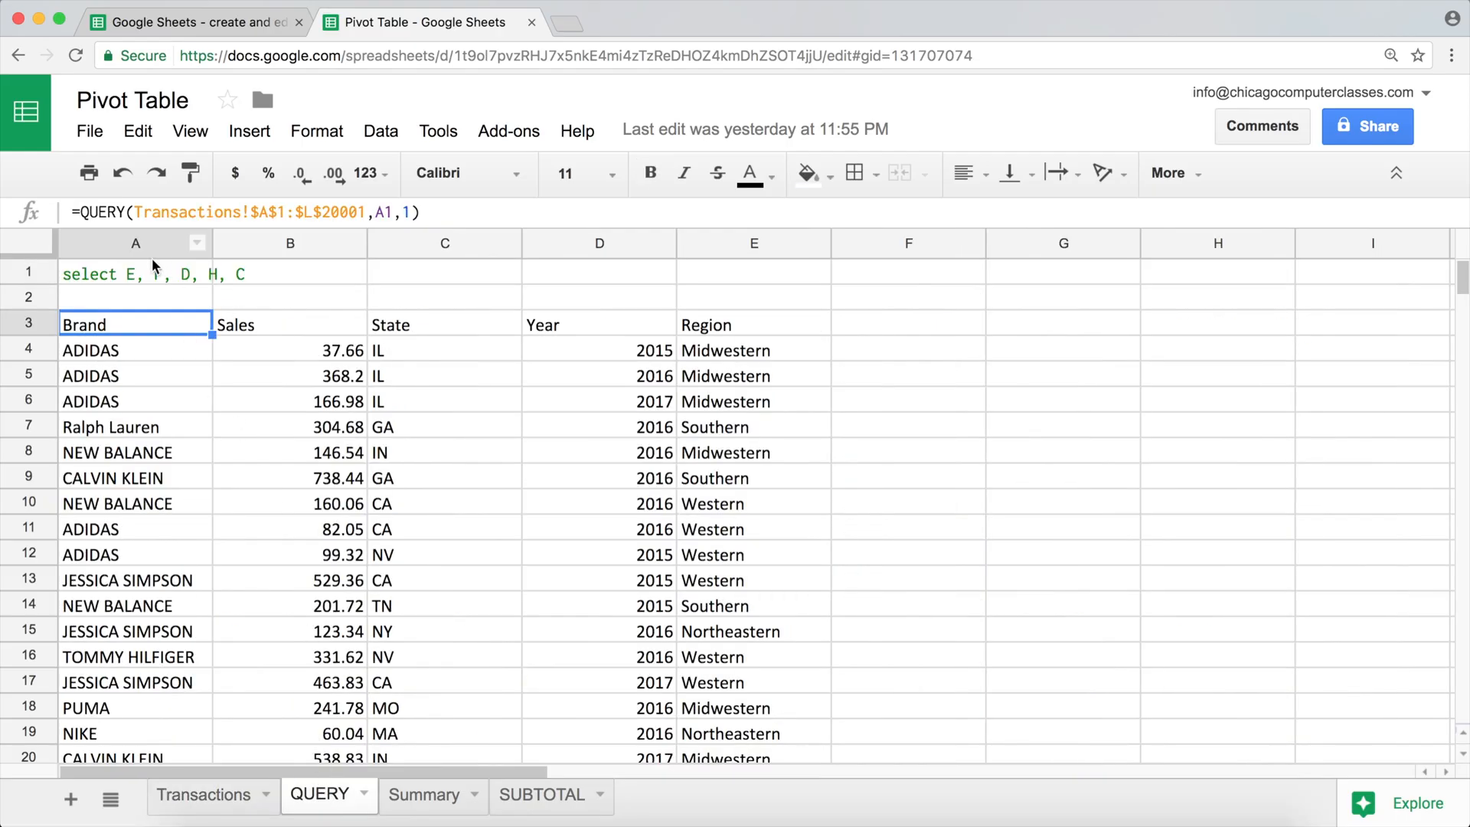
pyautogui.click(149, 266)
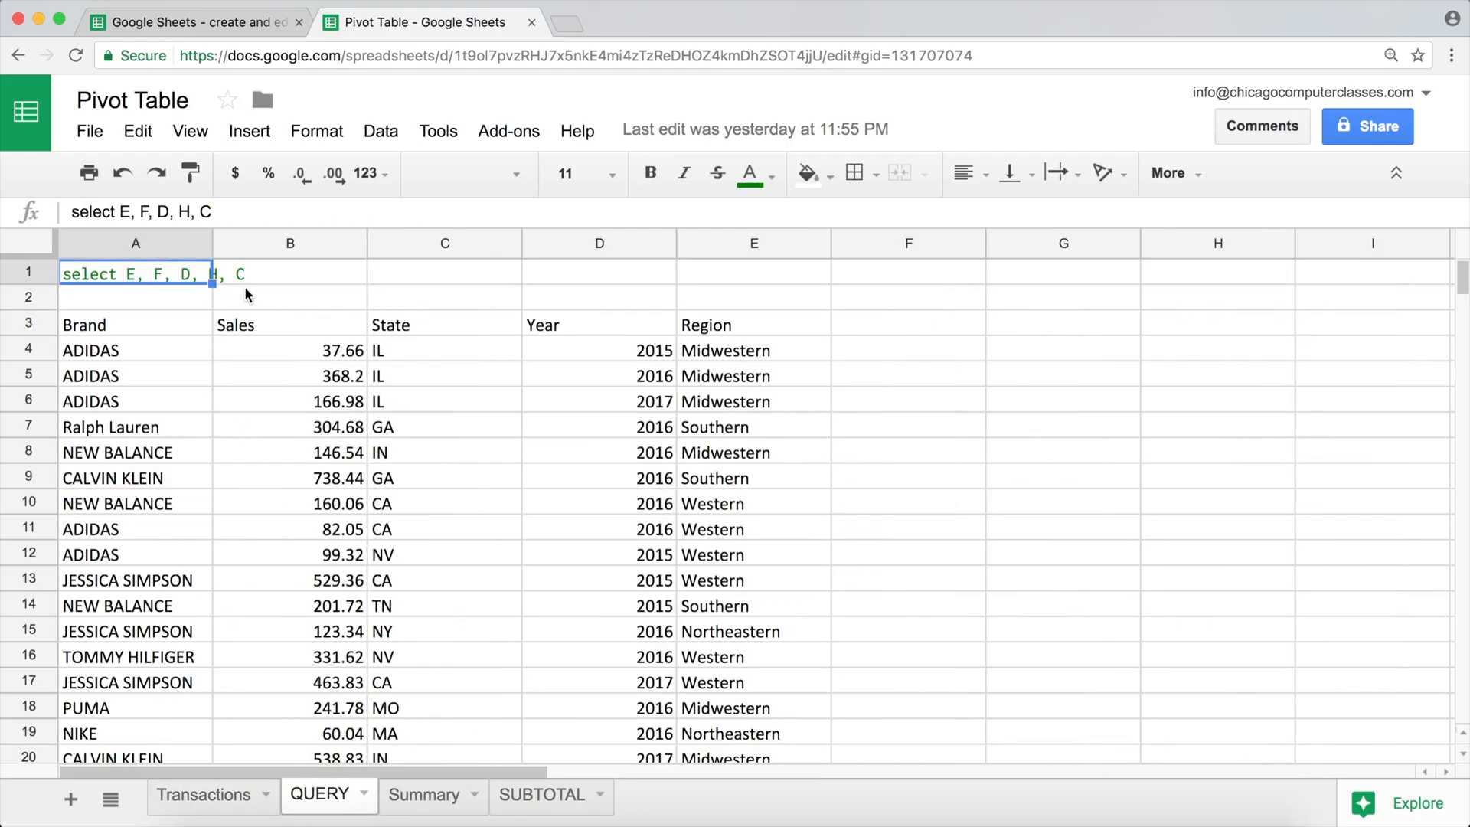
pyautogui.click(236, 796)
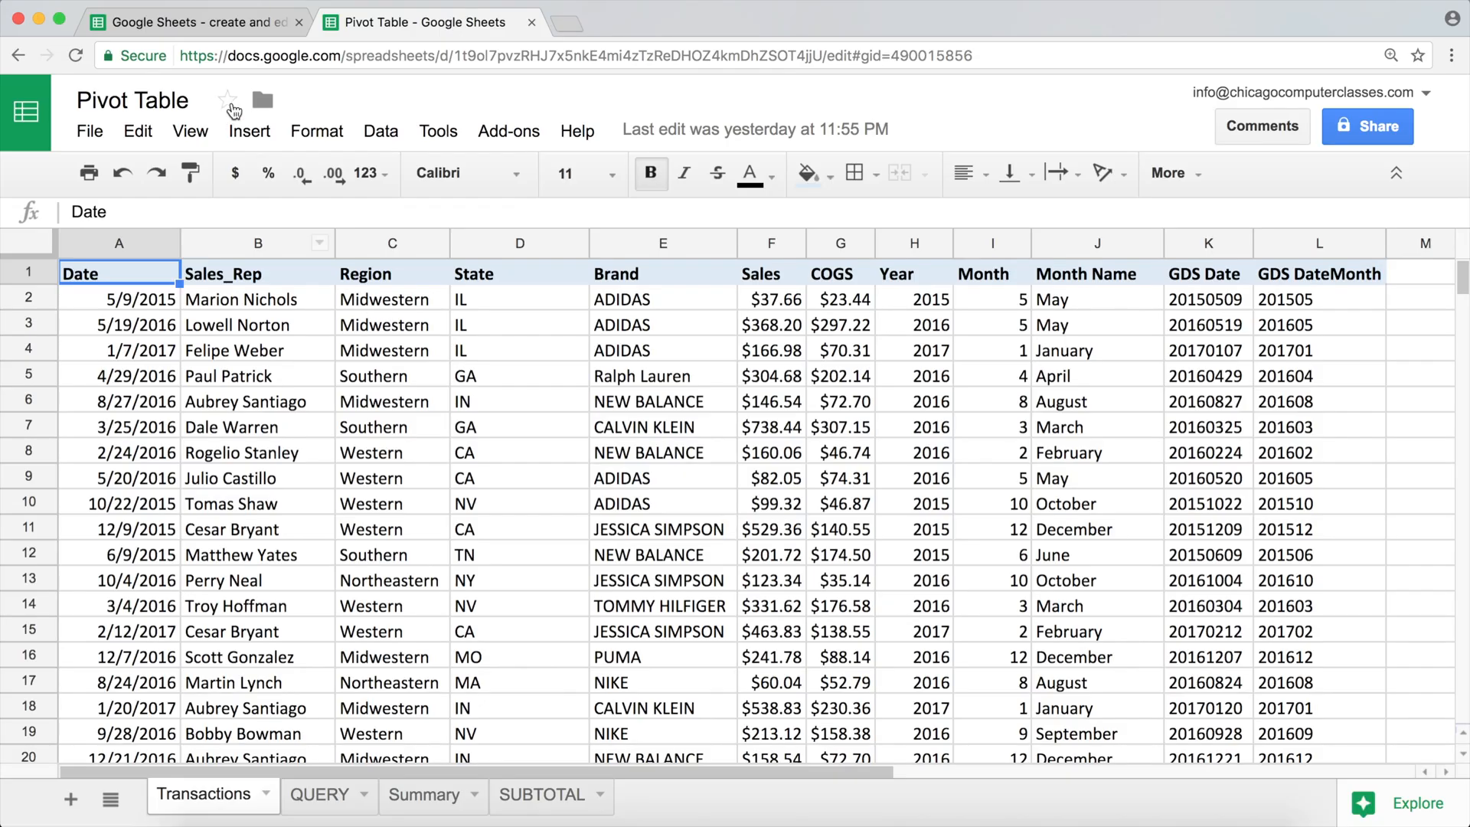
pyautogui.click(222, 25)
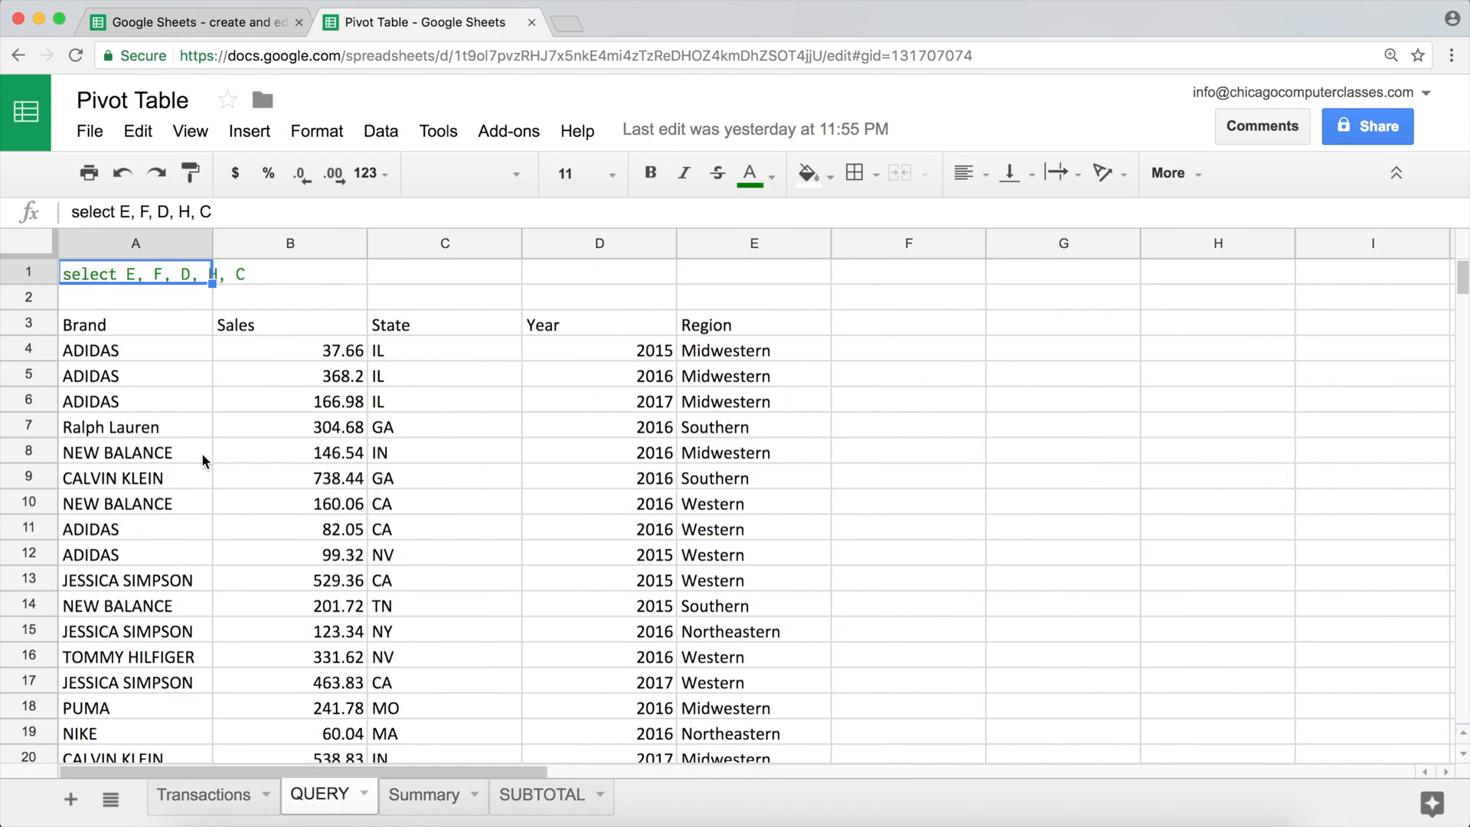
pyautogui.click(250, 216)
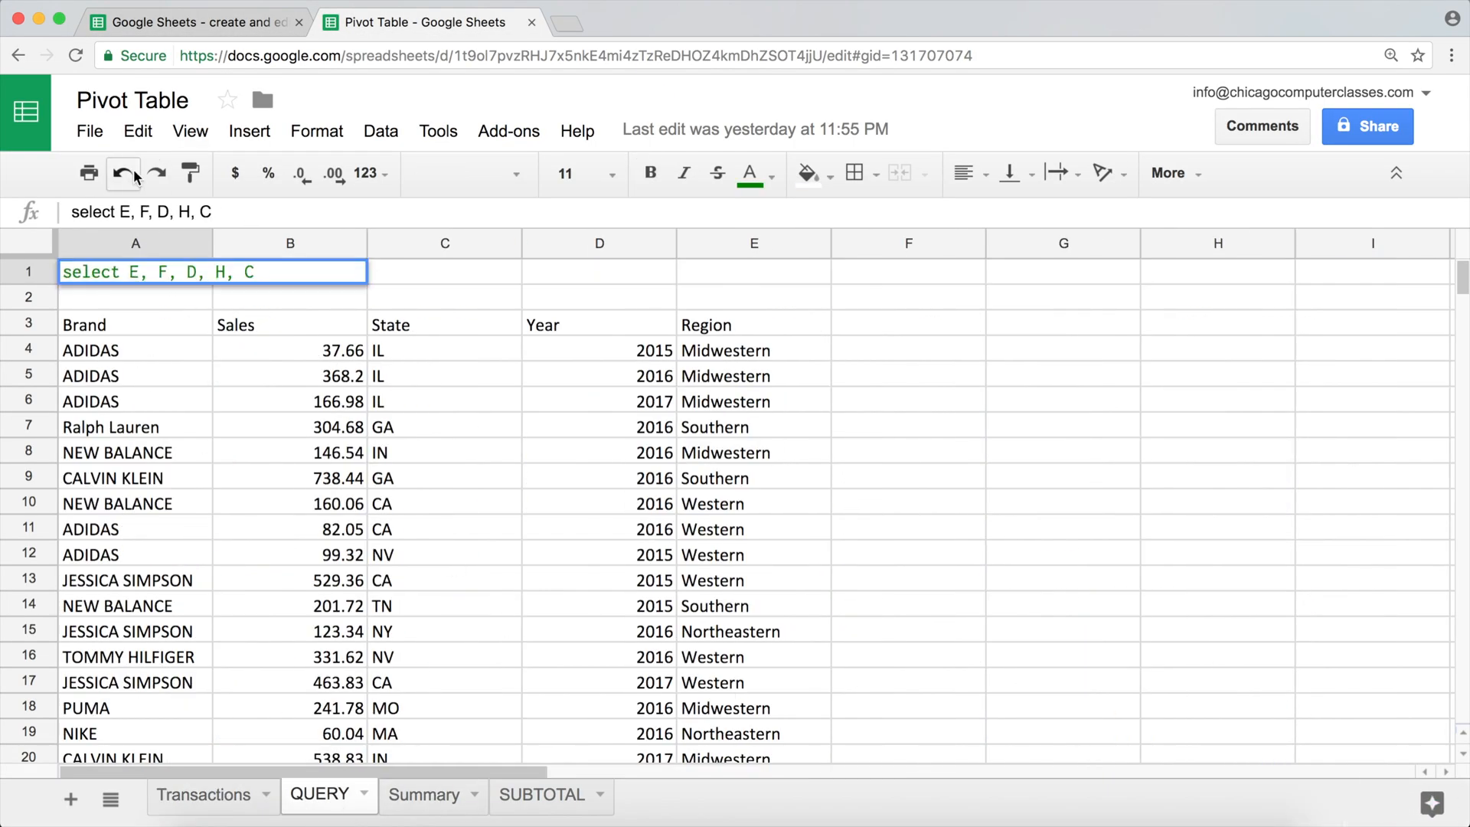
pyautogui.write('WHERE')
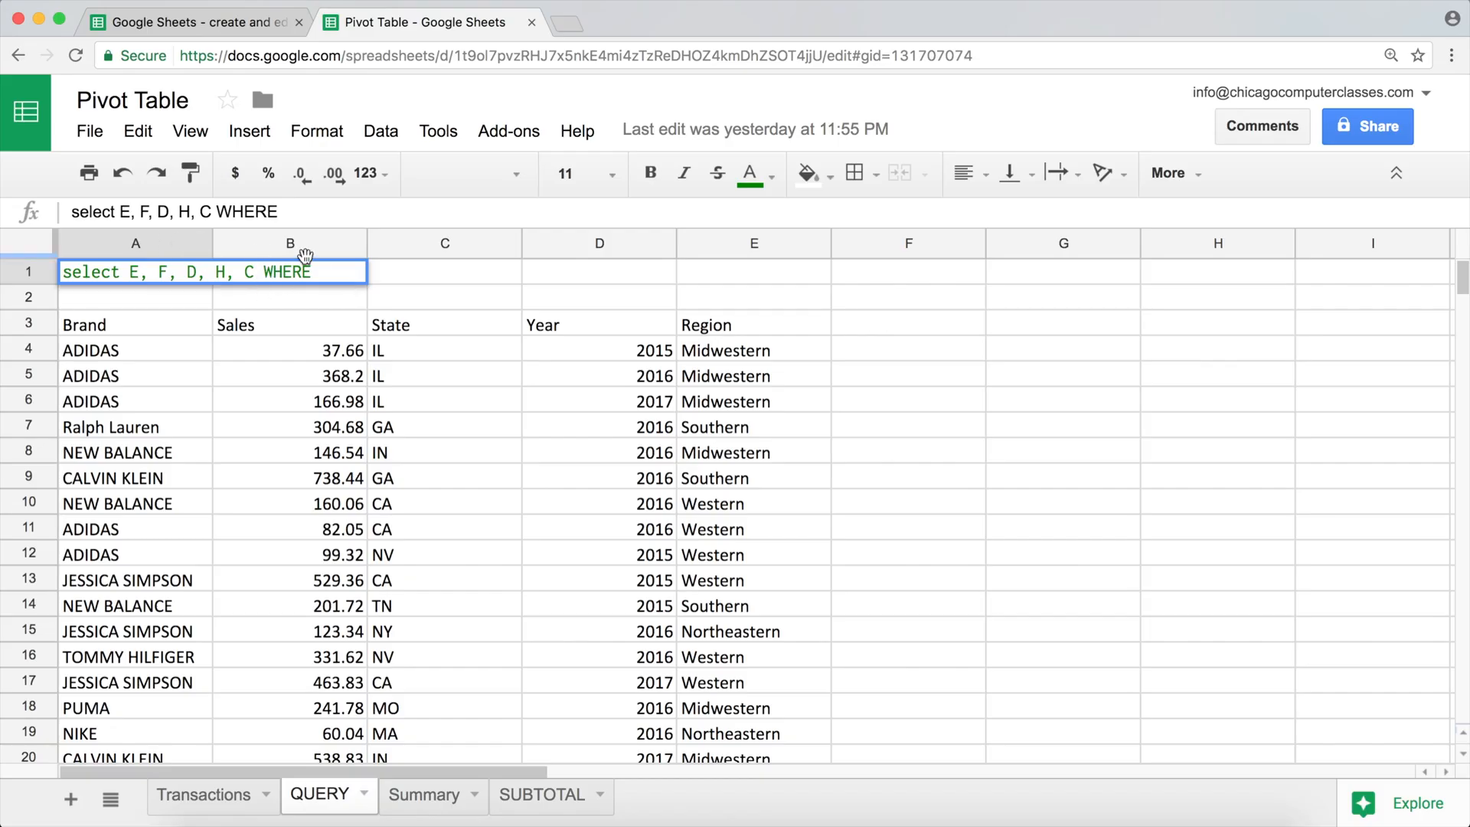
pyautogui.write('C L')
pyautogui.press('BackSpace')
pyautogui.write('LIKE')
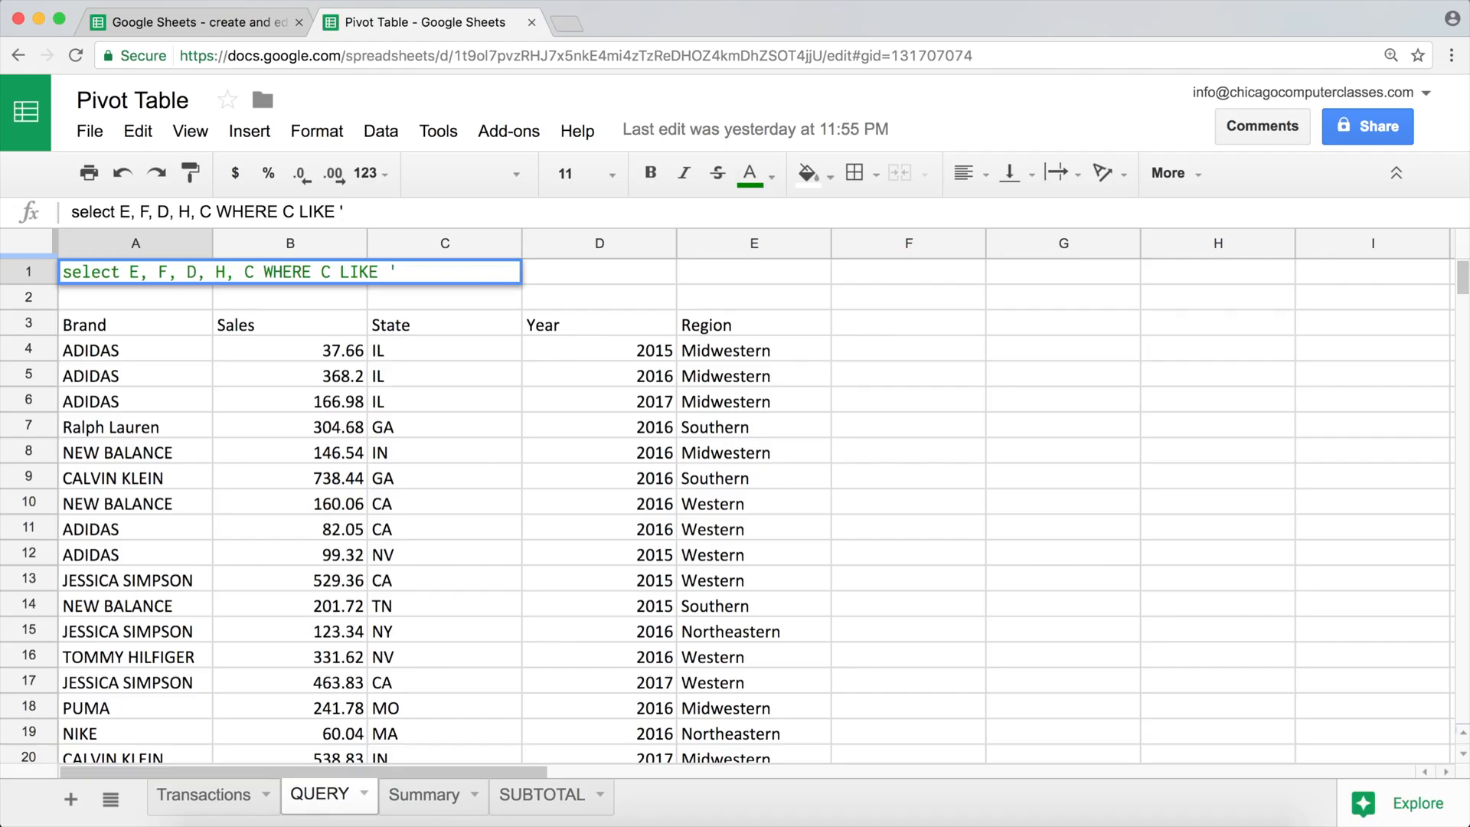
pyautogui.write(" '%western%'")
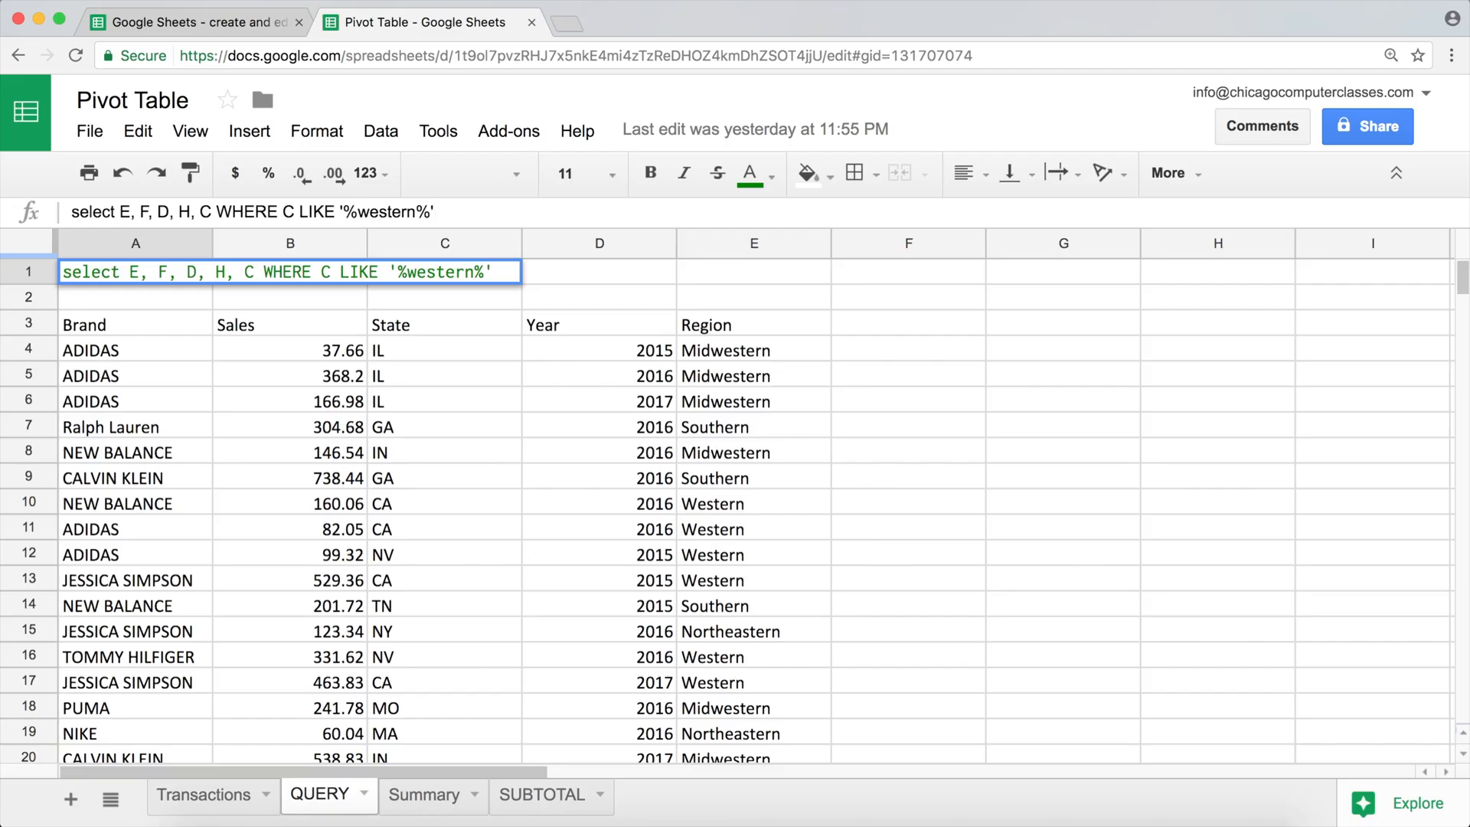
pyautogui.press('Return')
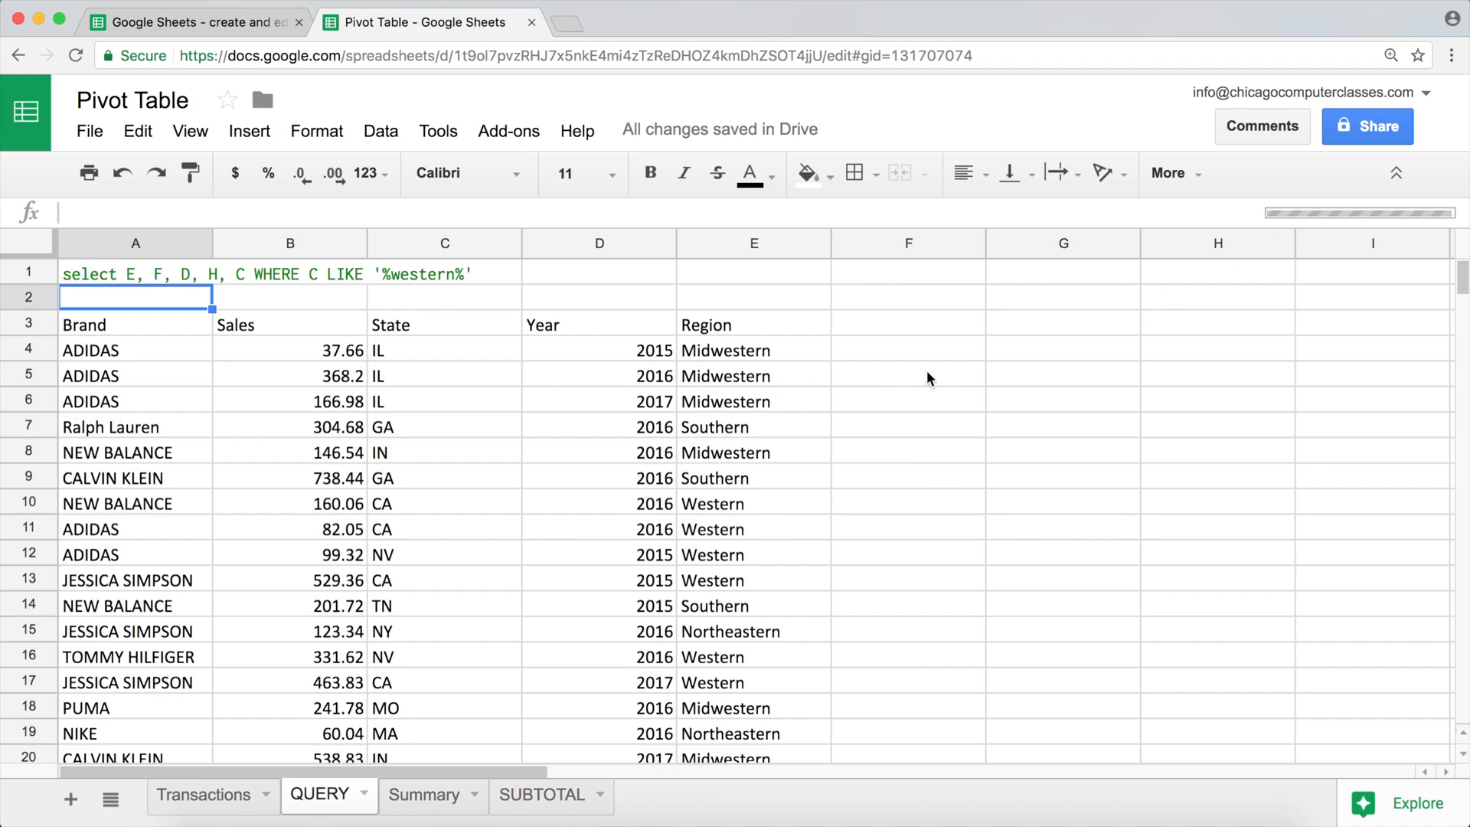
# Examine the Region column of the filtered query output and compare it with the Region values in the Transactions sheet
pyautogui.click(758, 377)
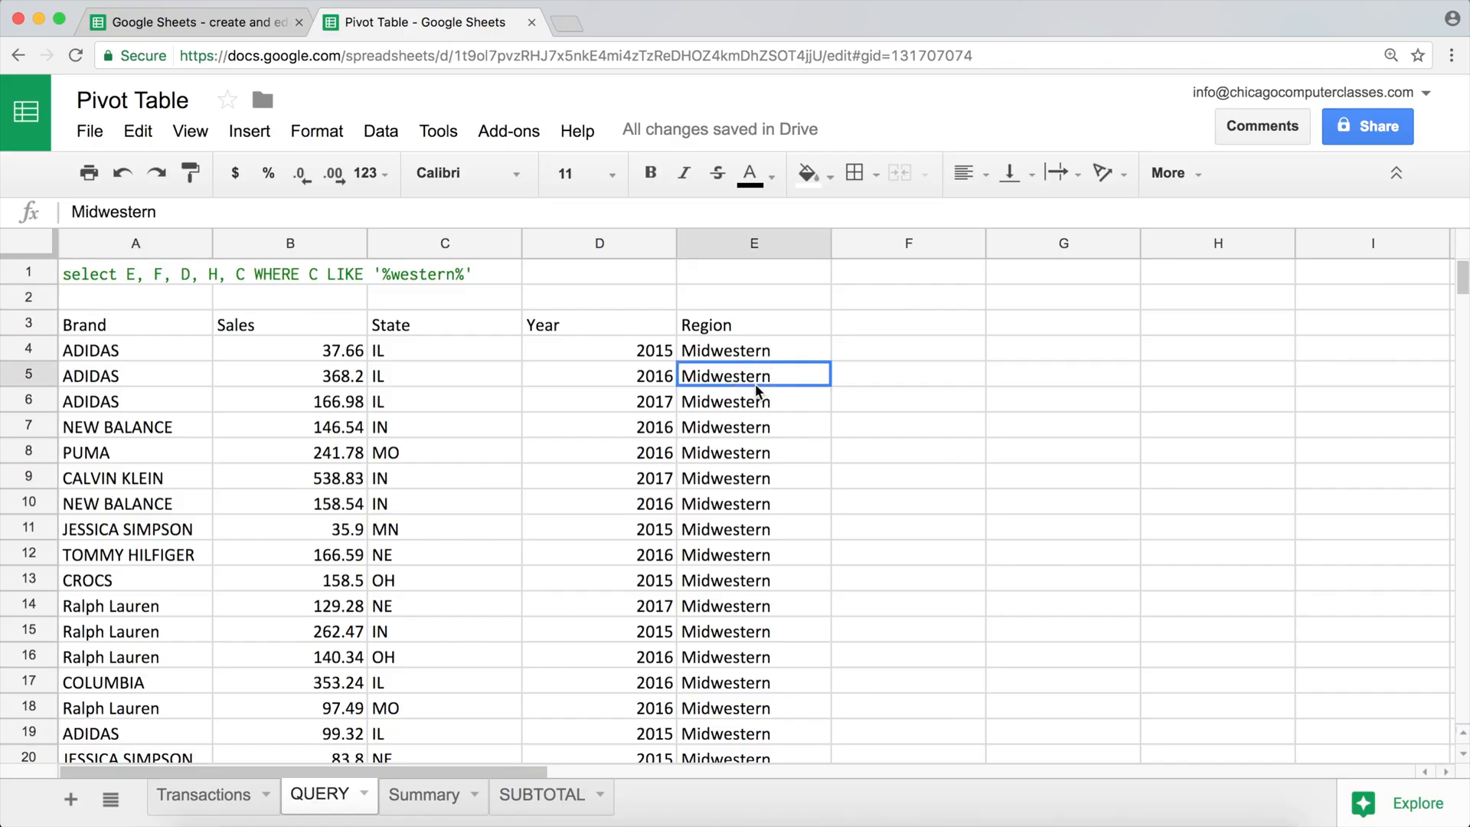
pyautogui.scroll(-15, 756, 389)
pyautogui.scroll(15, 755, 391)
pyautogui.click(693, 352)
pyautogui.middleClick(227, 23)
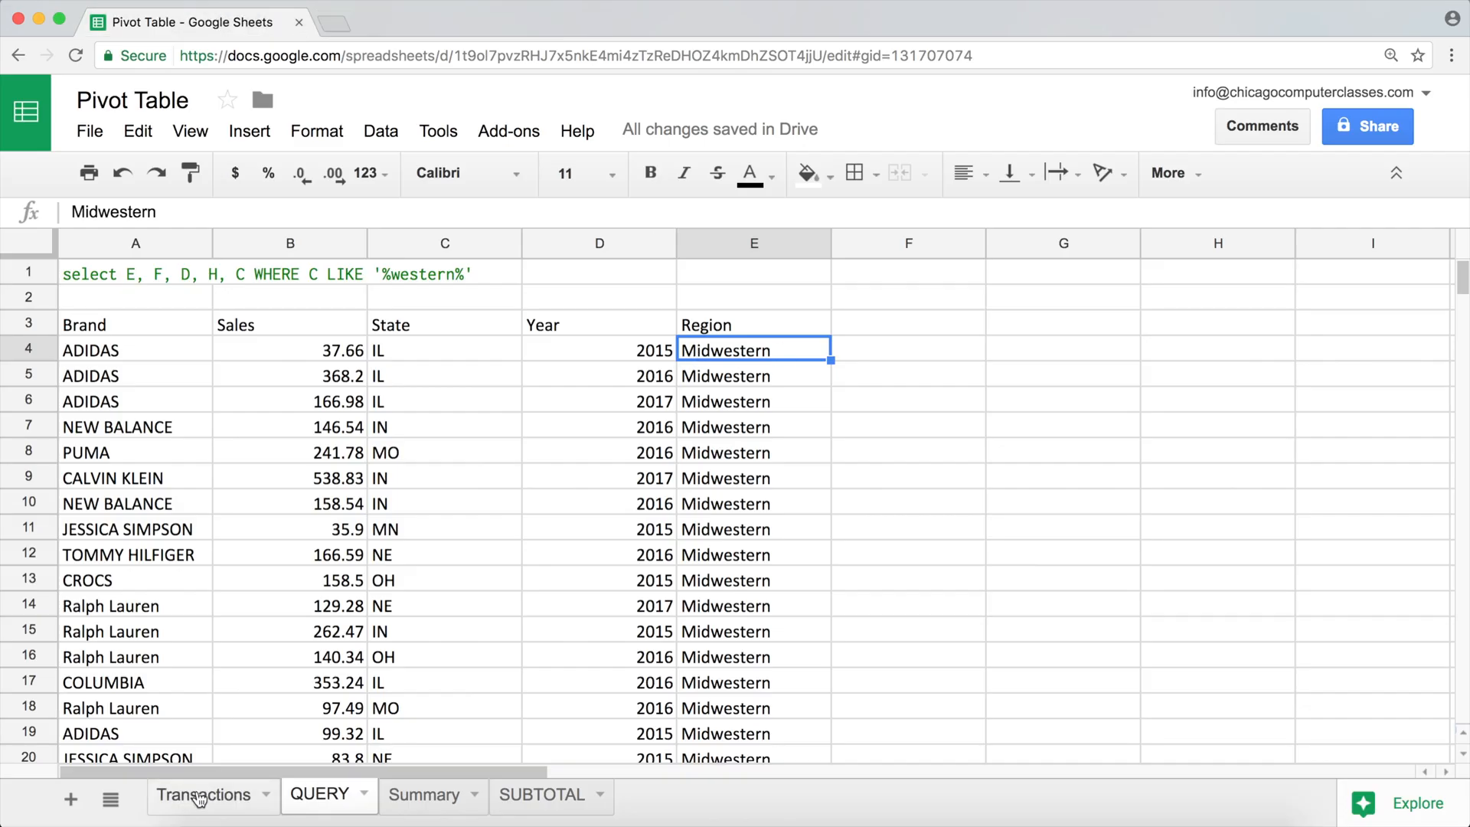
pyautogui.click(199, 798)
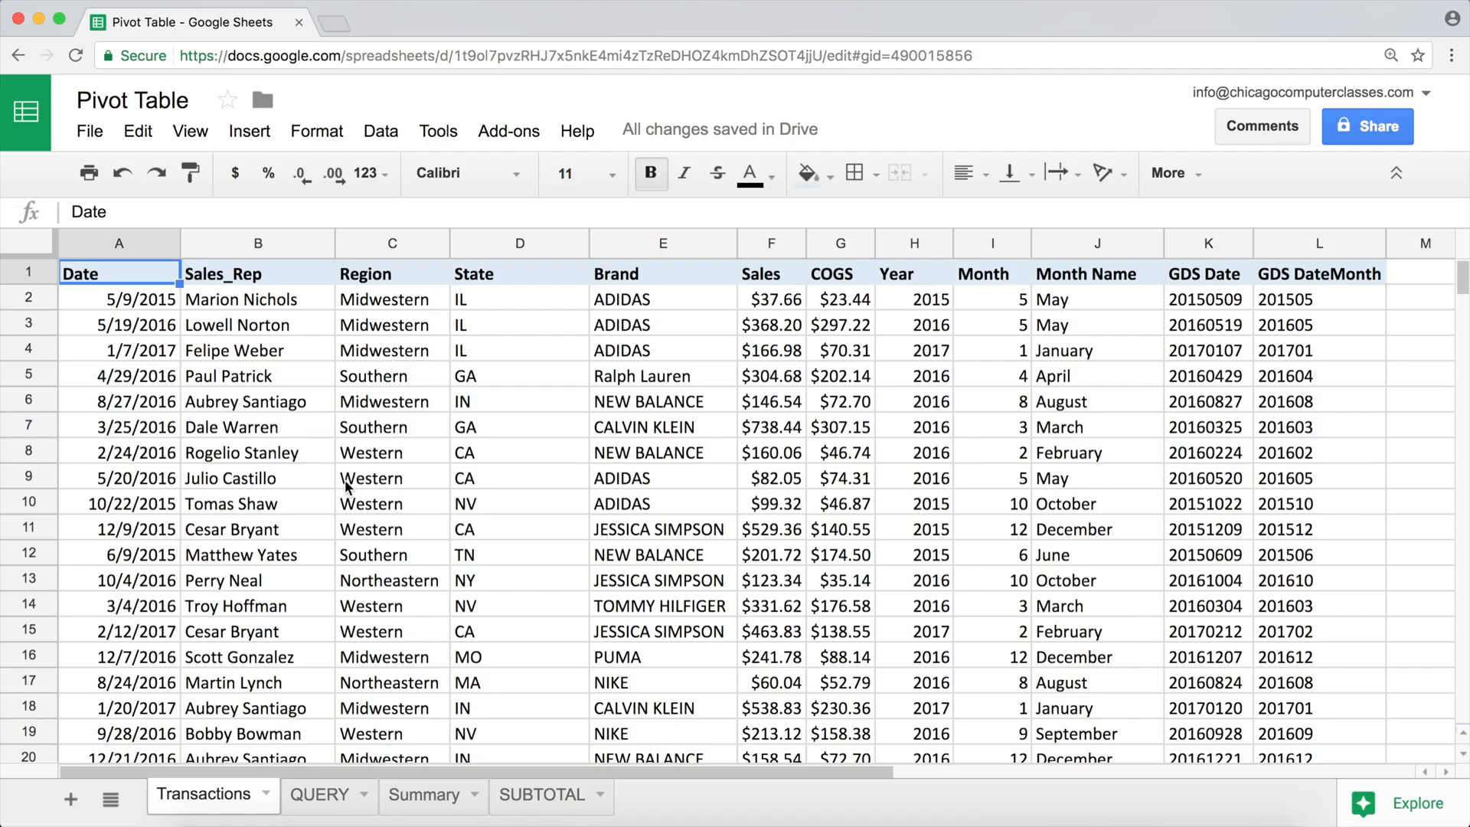
pyautogui.moveTo(364, 454); pyautogui.dragTo(388, 536)
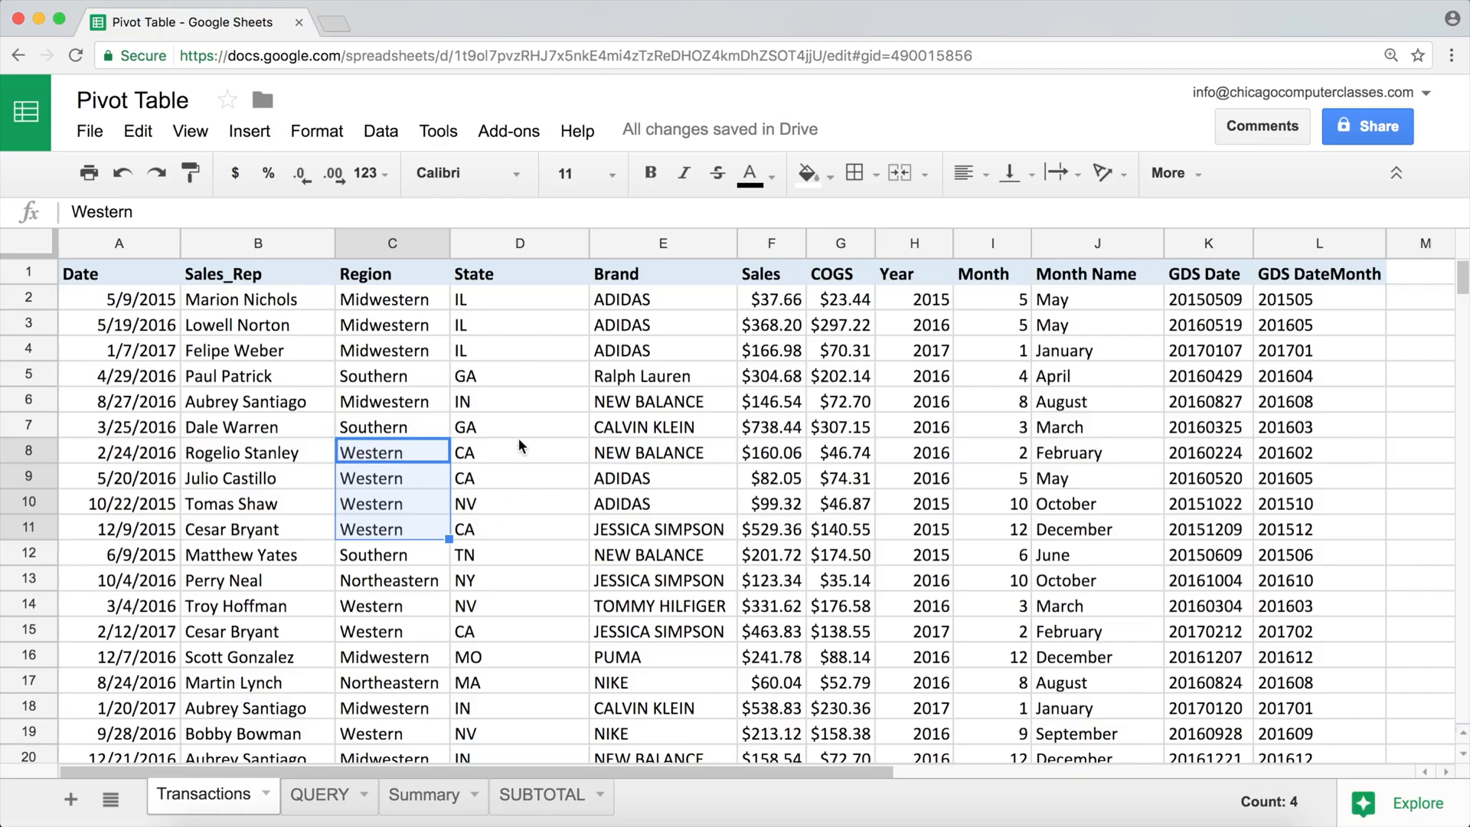
pyautogui.click(431, 424)
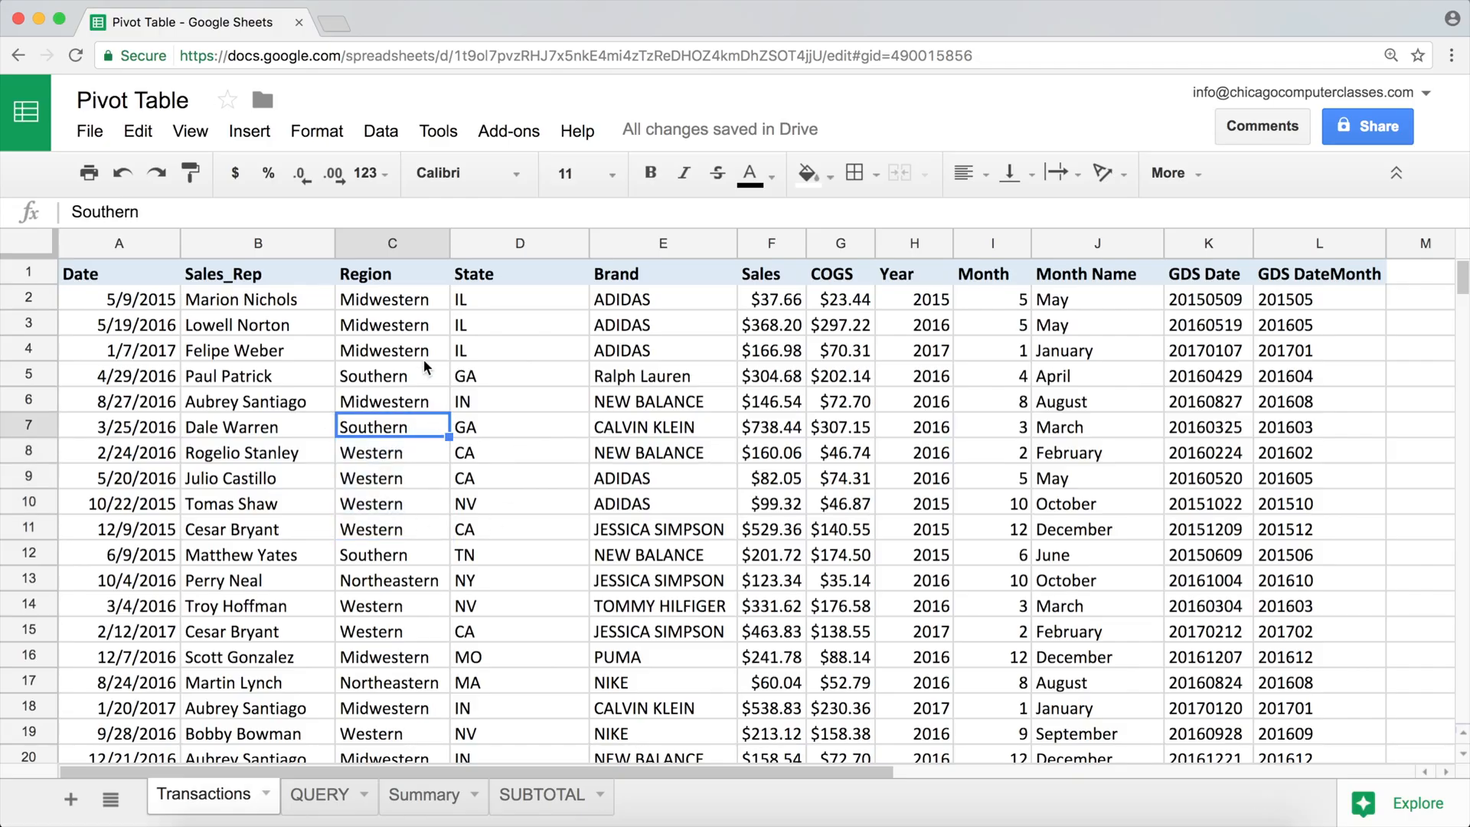
pyautogui.click(379, 303)
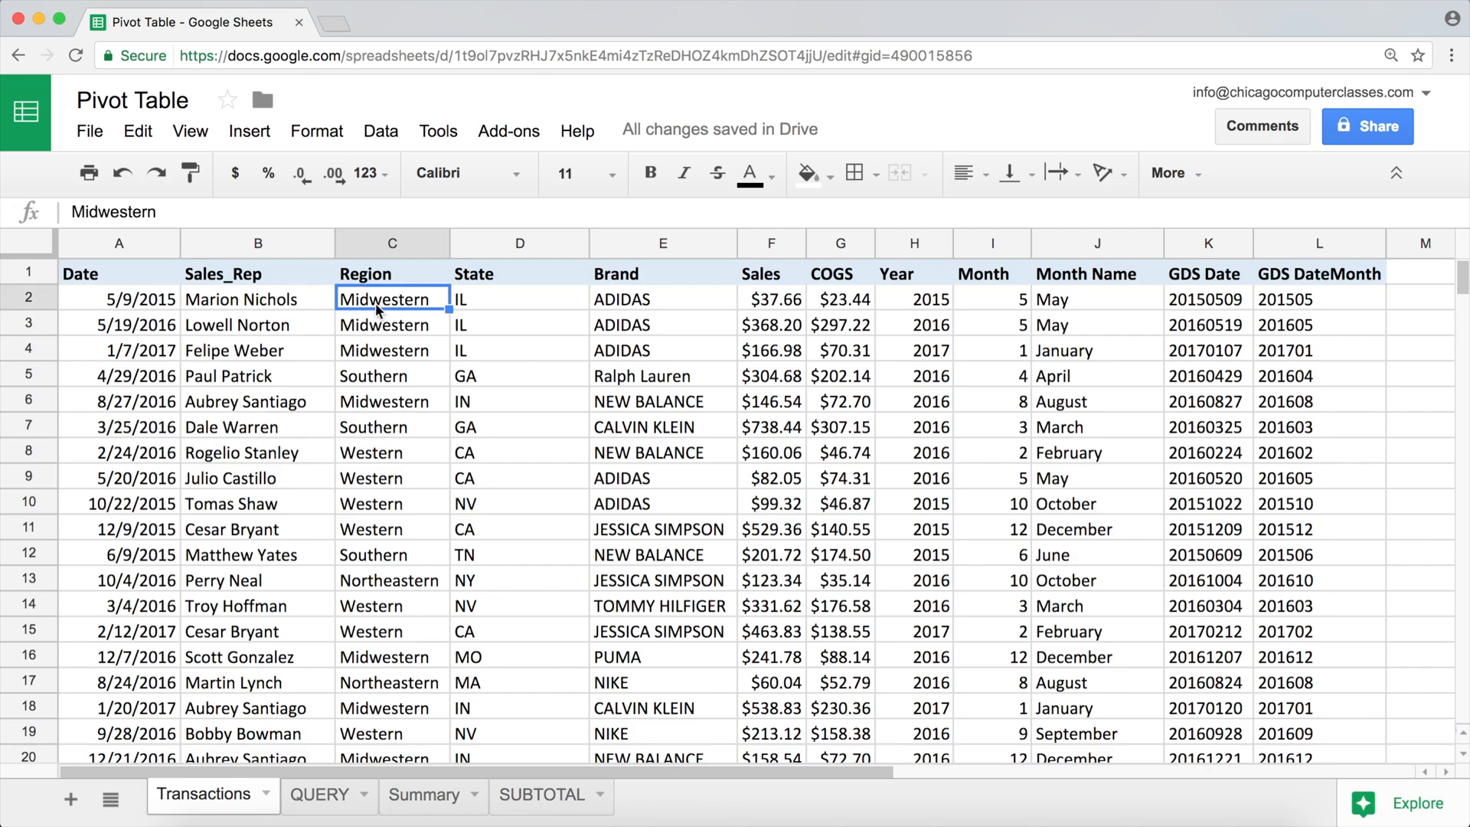
pyautogui.click(403, 468)
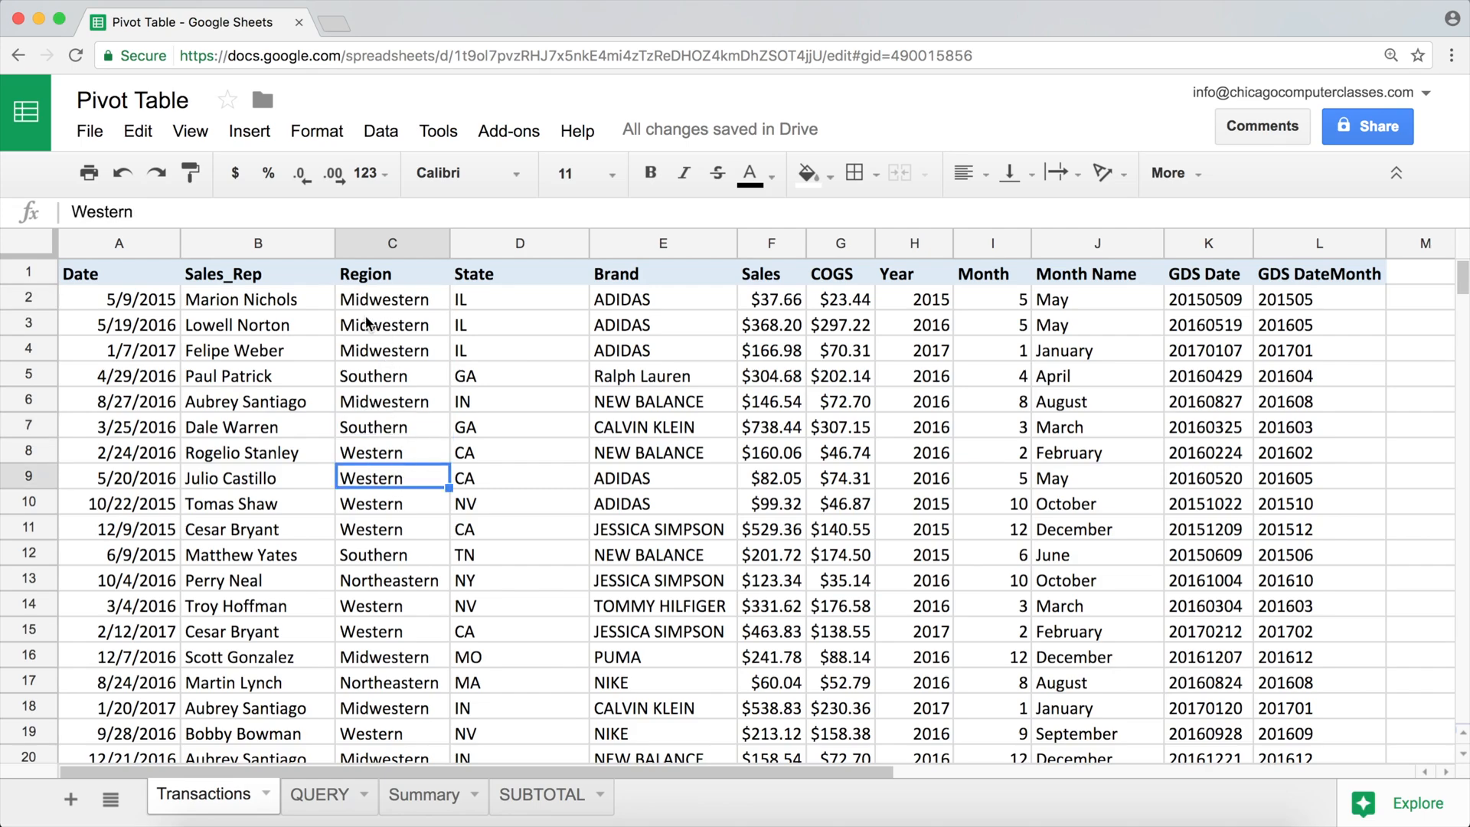
# In the QUERY sheet's A1 statement, replace the LIKE operator with matches and clear the pattern between the quotes
pyautogui.click(335, 793)
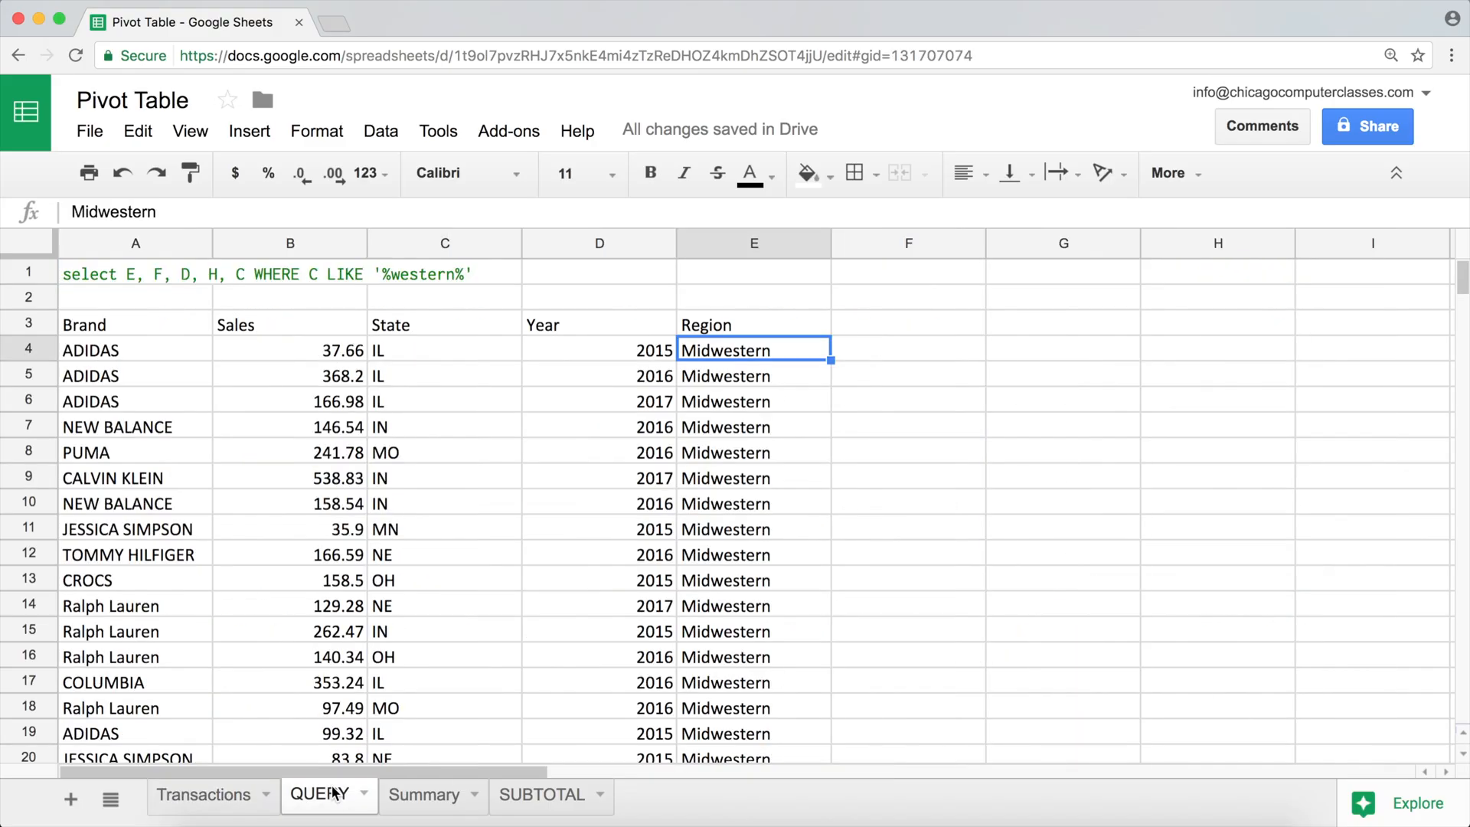
pyautogui.click(167, 273)
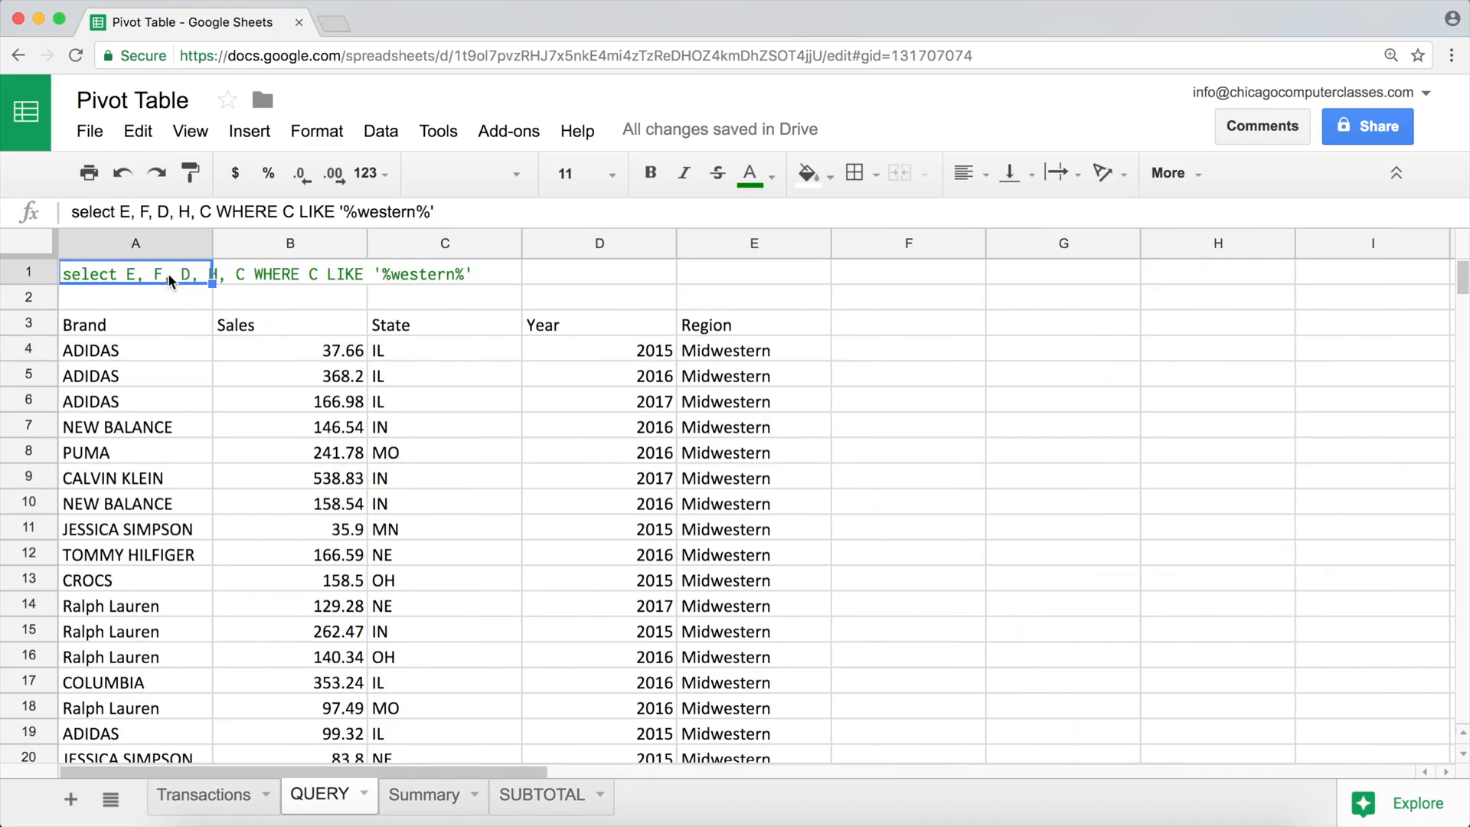
pyautogui.doubleClick(313, 211)
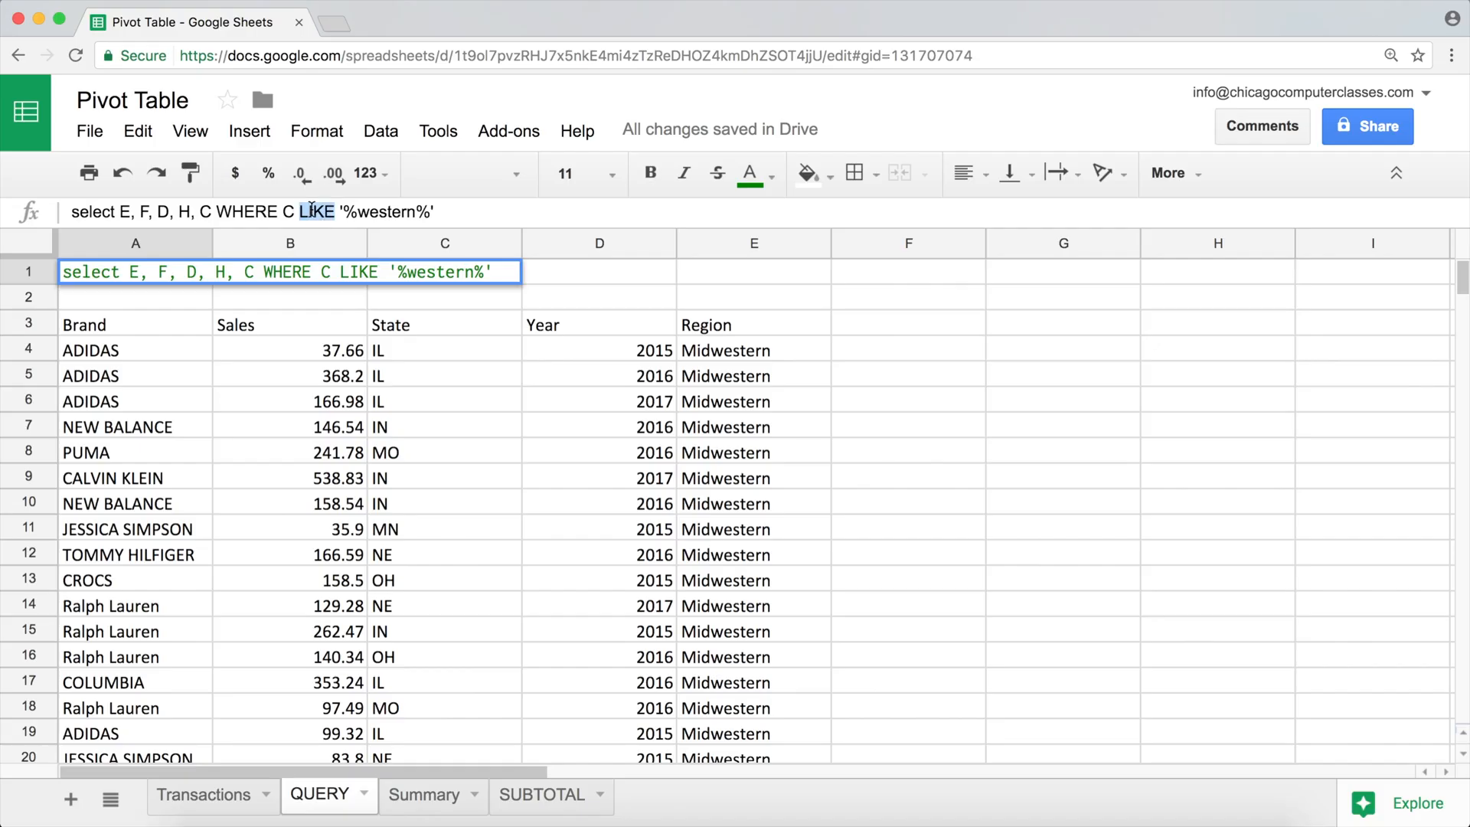
pyautogui.write('matche')
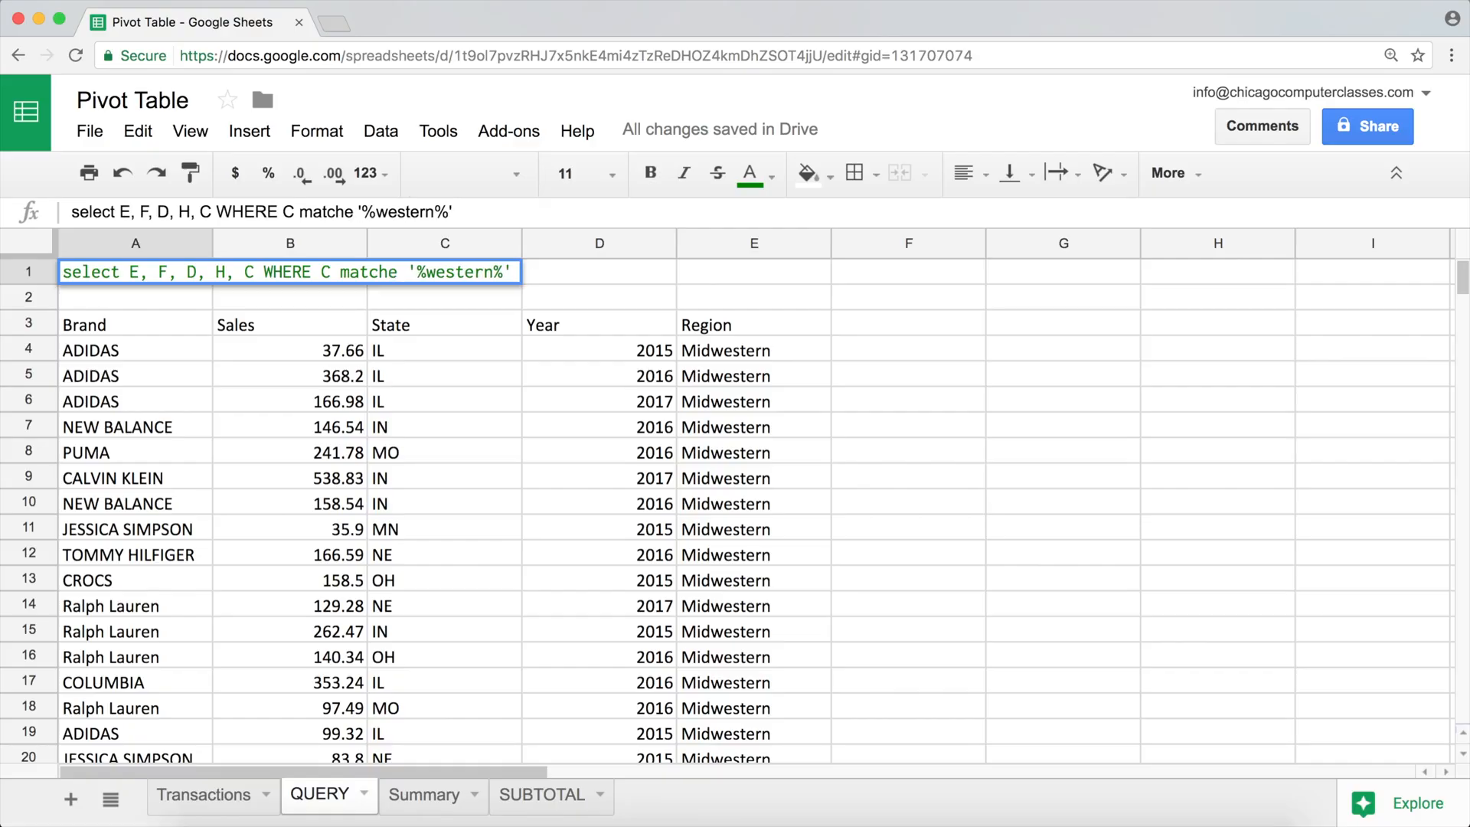
pyautogui.write('s')
pyautogui.moveTo(371, 212); pyautogui.dragTo(458, 213)
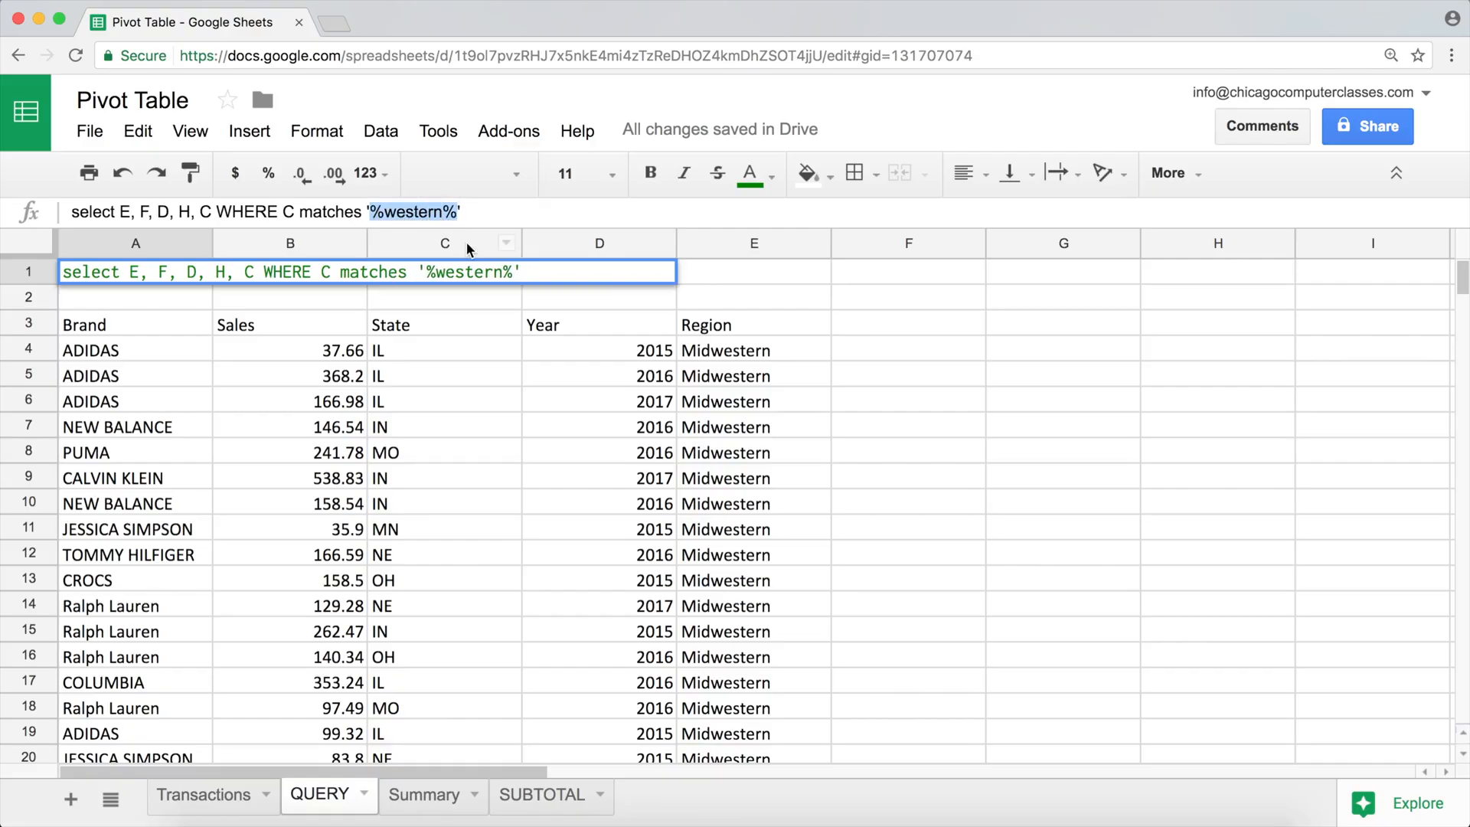
pyautogui.press('BackSpace')
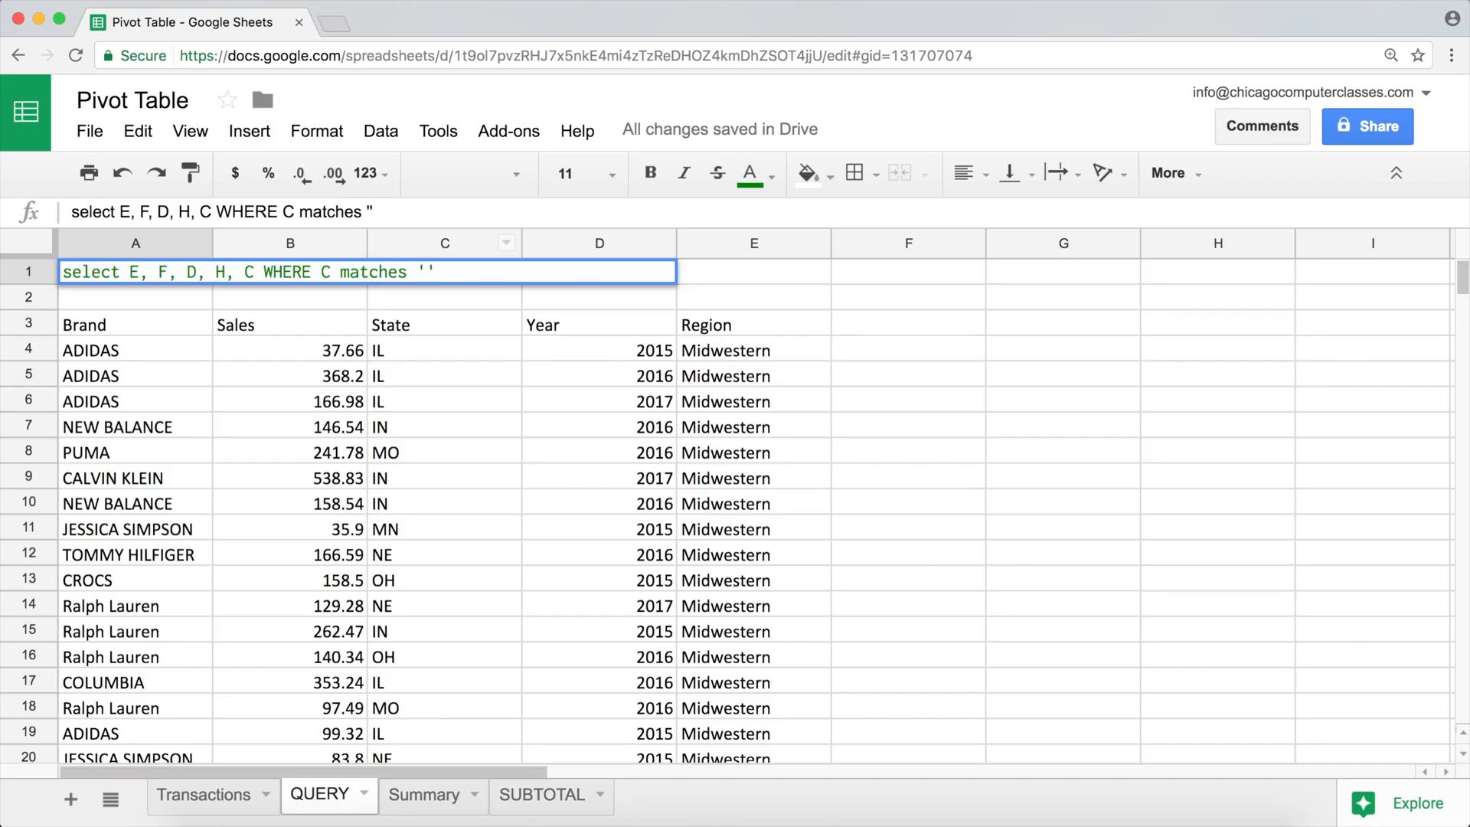
pyautogui.click(418, 215)
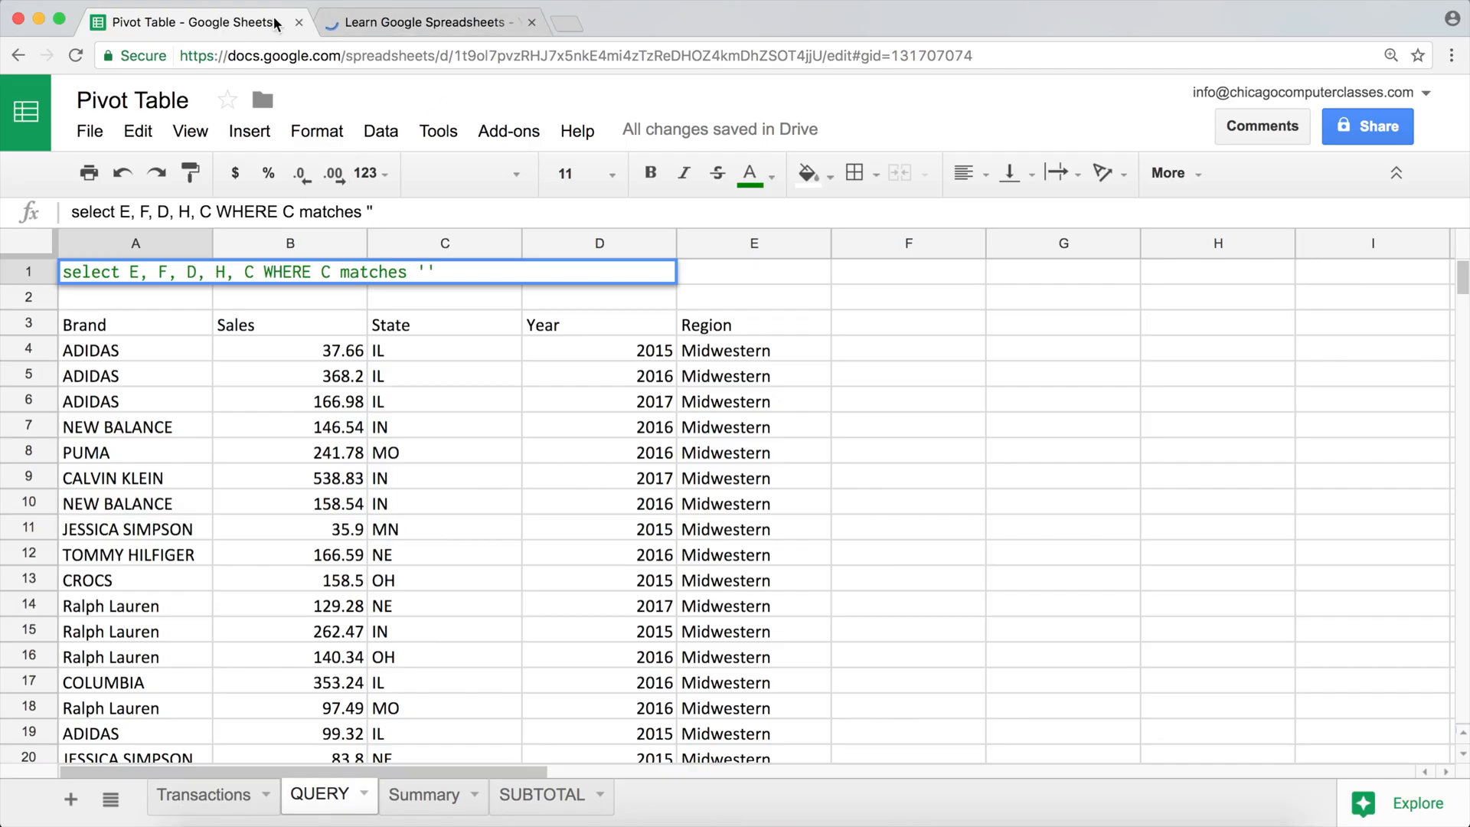
# Browse the Learn Google Spreadsheets channel's uploaded videos on YouTube for the RegEx tutorials and return to the spreadsheet
pyautogui.click(402, 25)
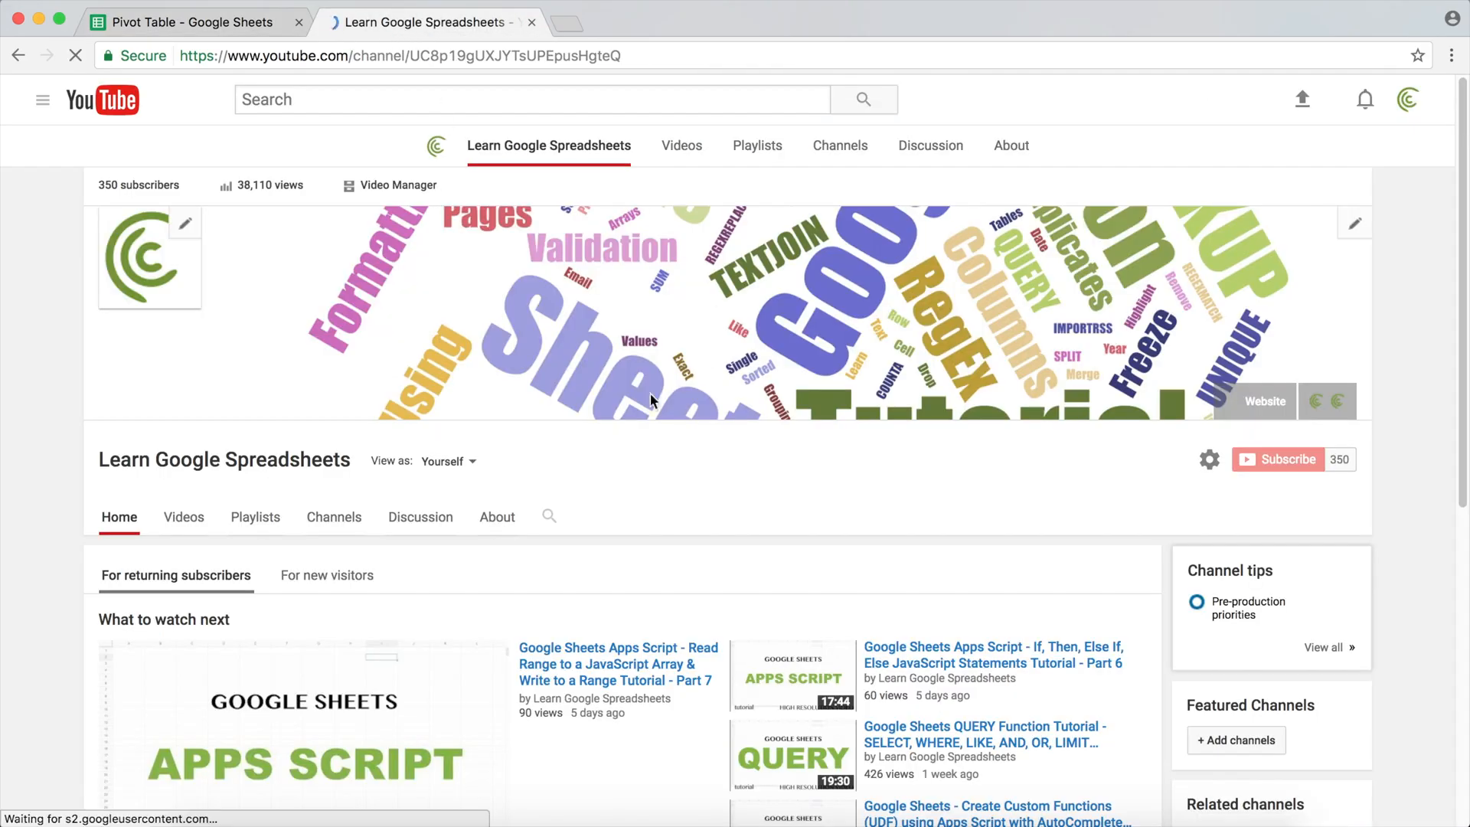
pyautogui.scroll(-3, 321, 384)
pyautogui.click(192, 298)
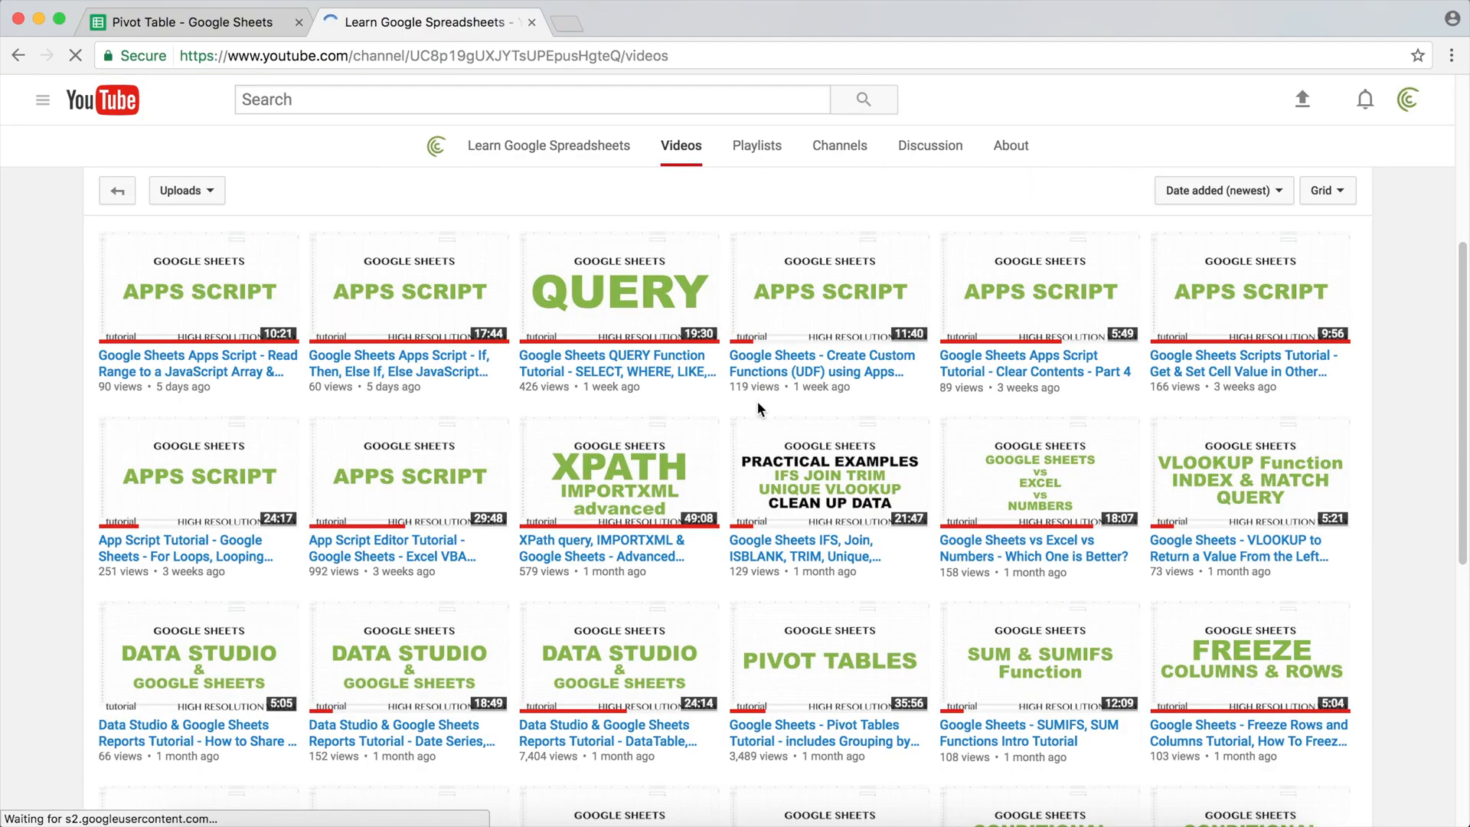
pyautogui.scroll(-3, 741, 317)
pyautogui.scroll(-6, 740, 317)
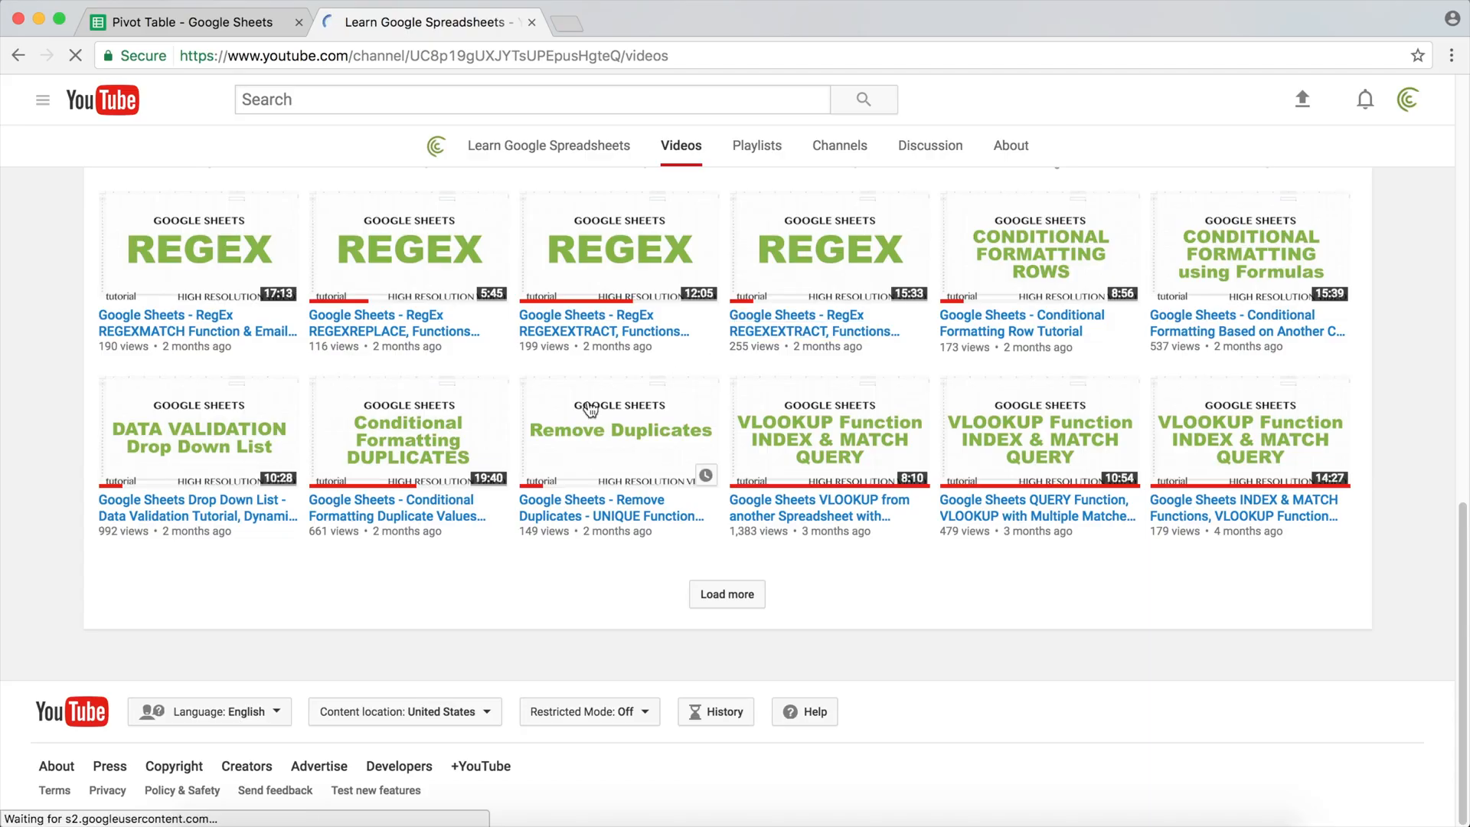
pyautogui.scroll(2, 590, 417)
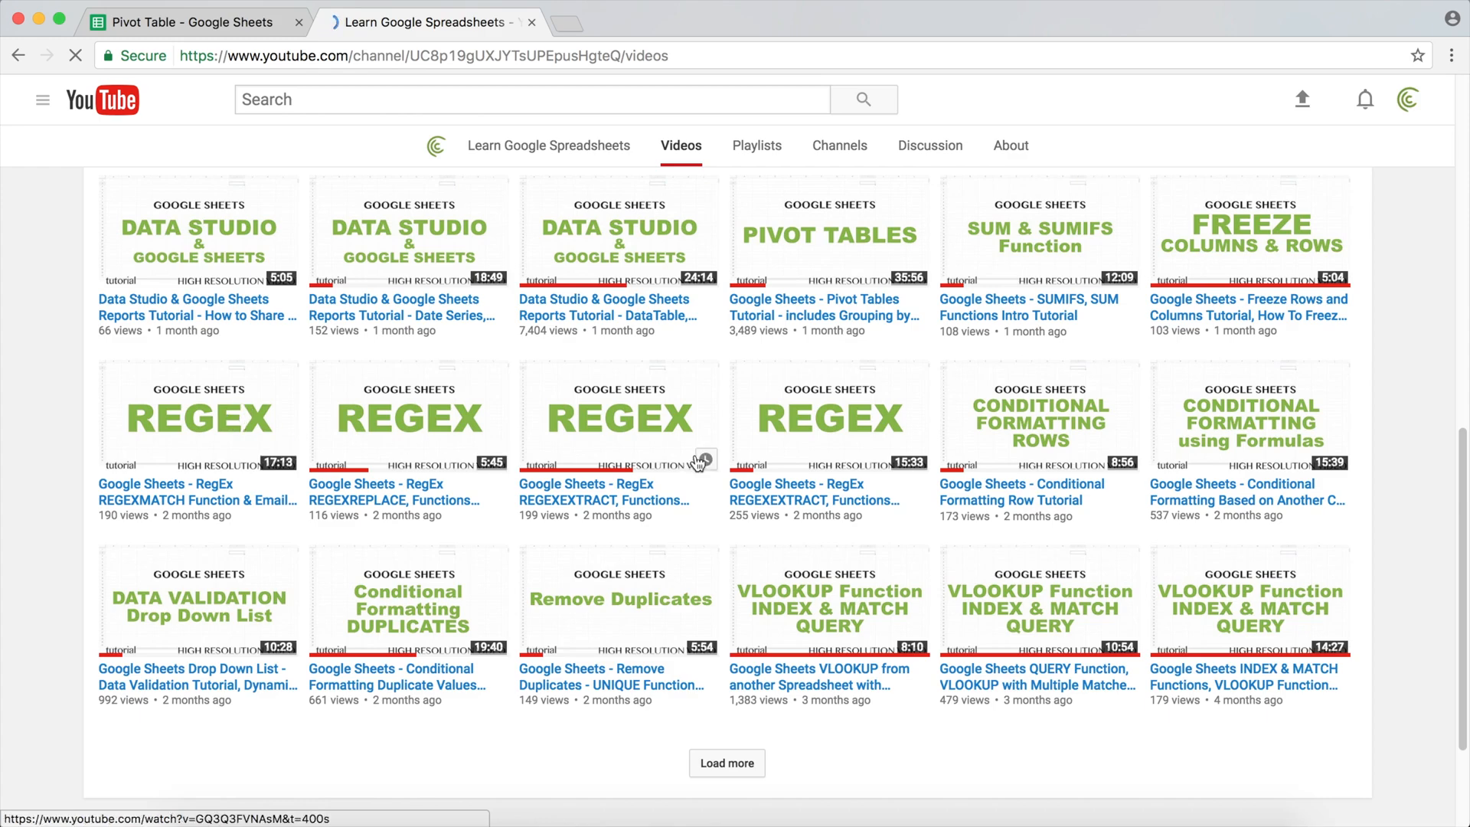
pyautogui.click(531, 23)
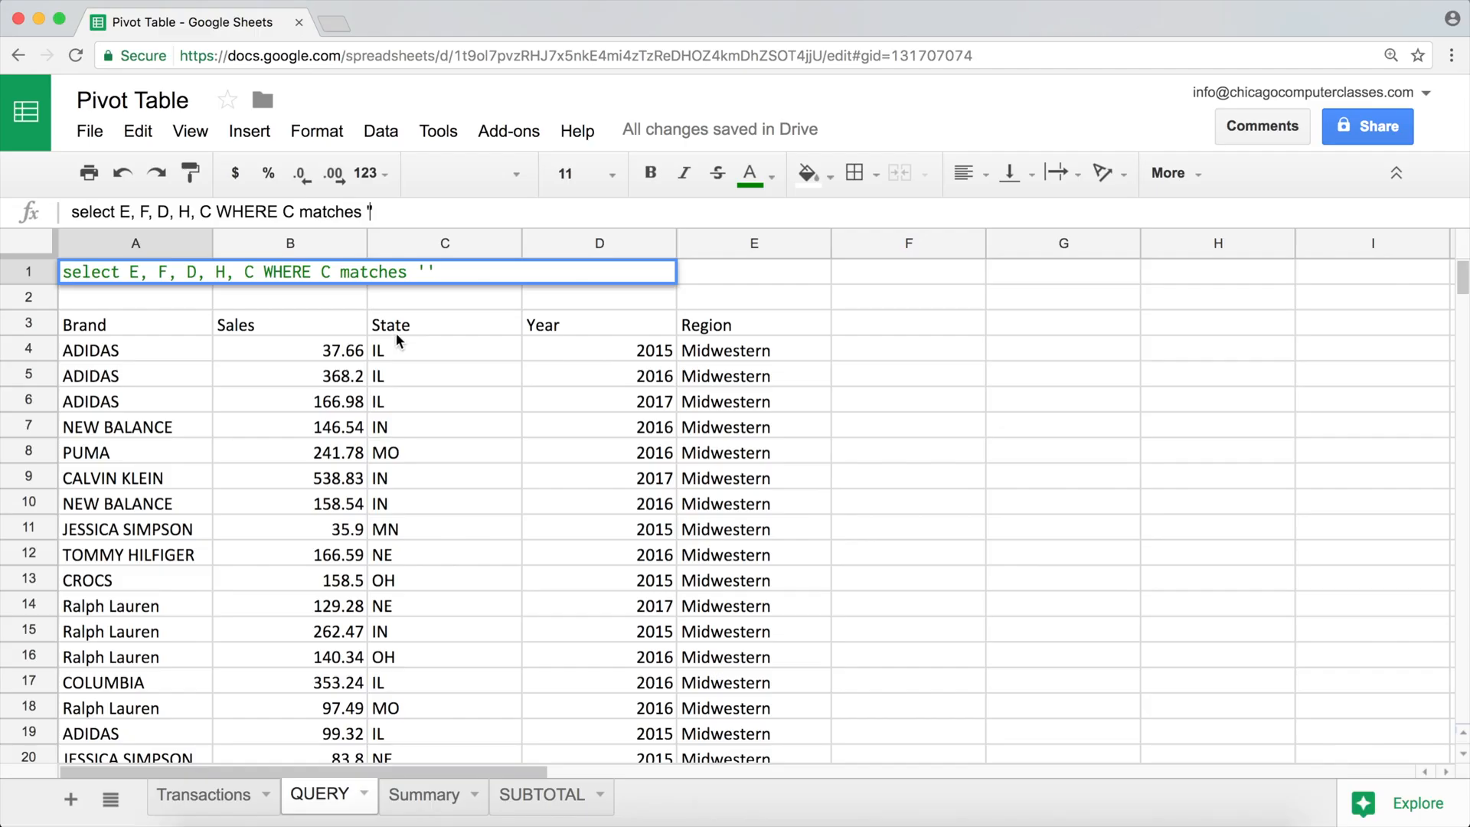
# Set the matches pattern in A1 to '[wW]estern', apply it and check the Region column of the output
pyautogui.write('[wW]e')
pyautogui.write('stern')
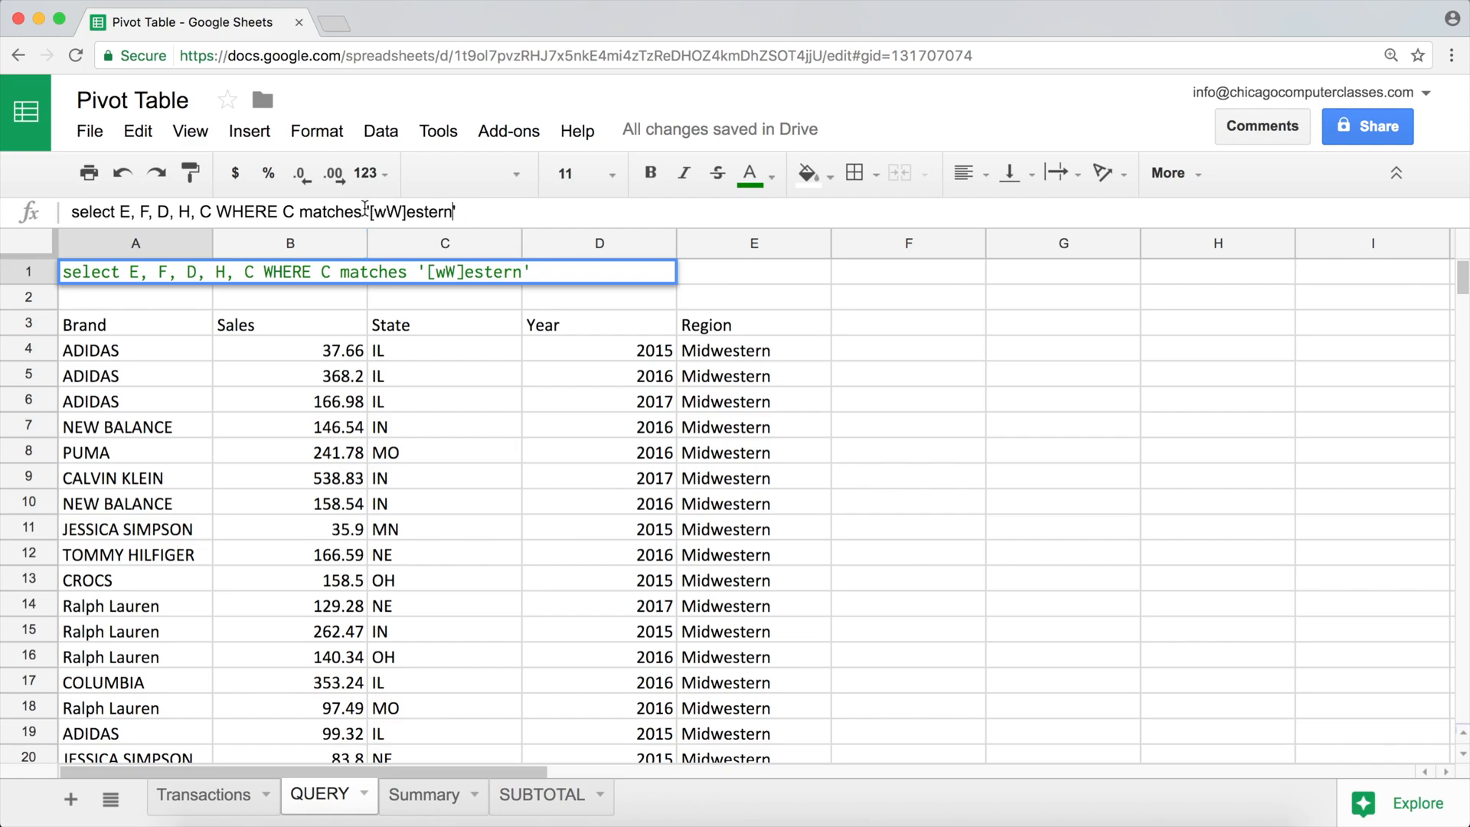
pyautogui.press('Return')
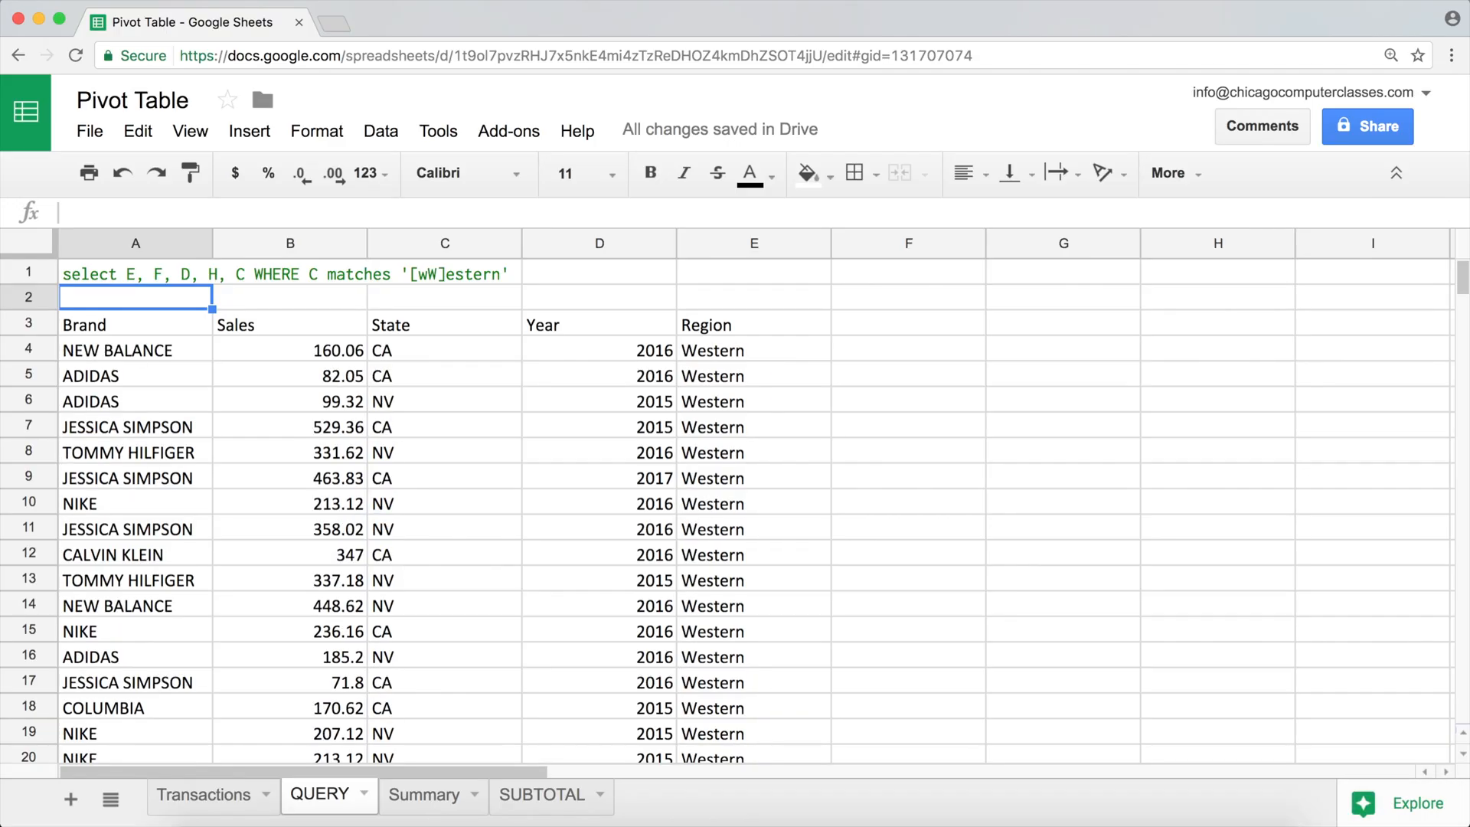
pyautogui.scroll(-20, 718, 395)
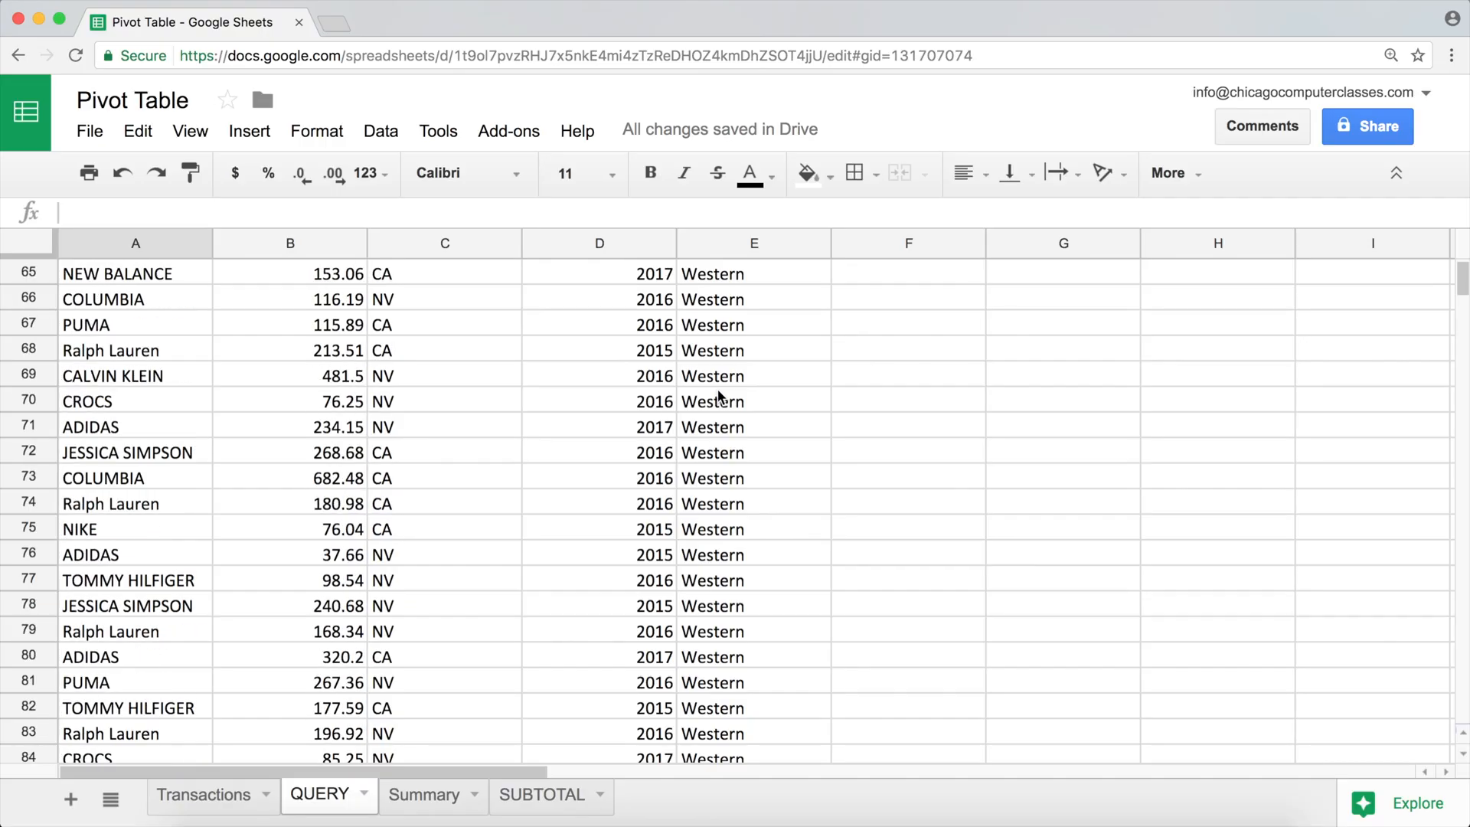
pyautogui.scroll(-8, 718, 395)
pyautogui.scroll(20, 715, 398)
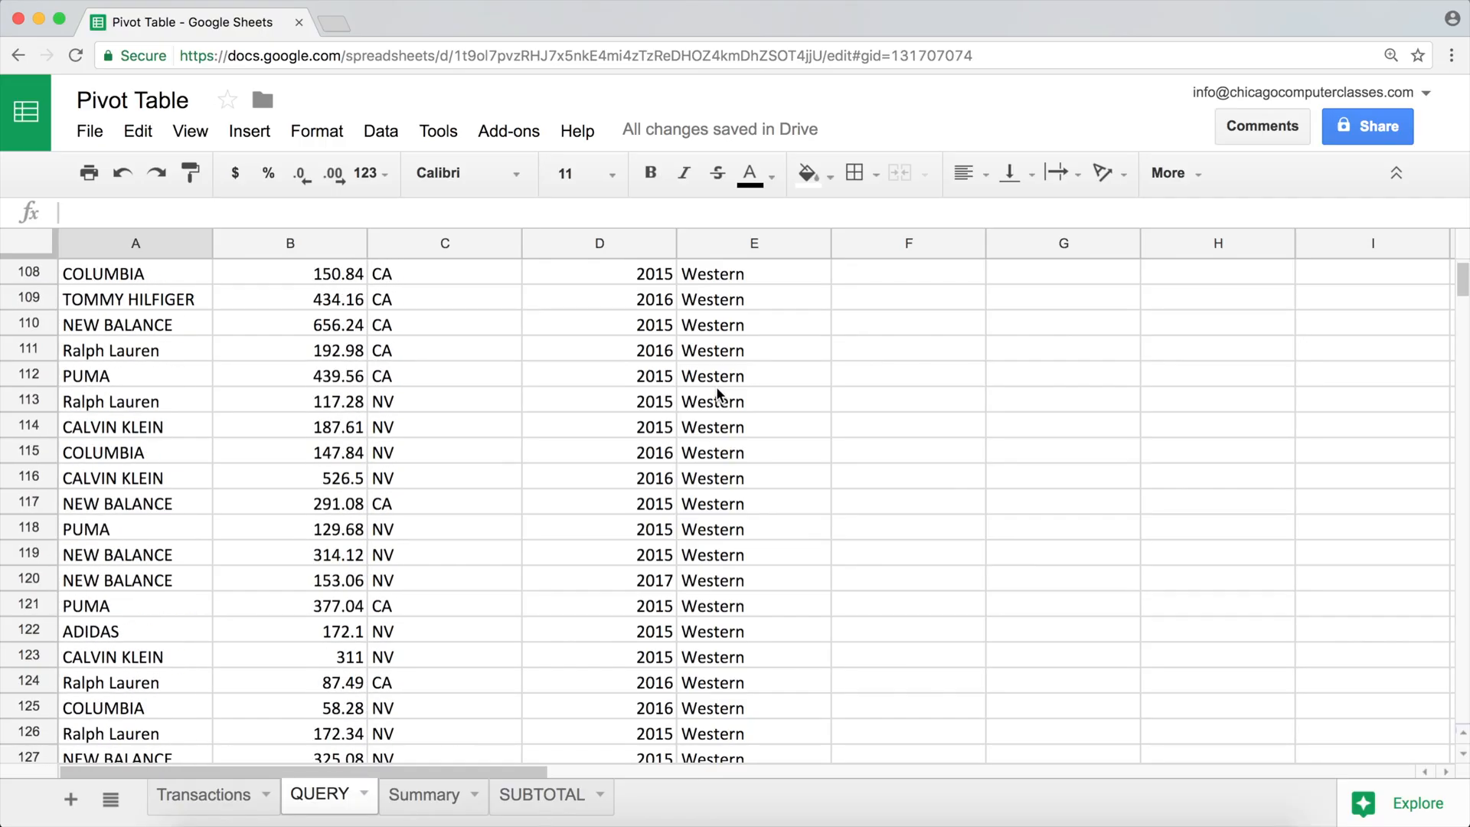
pyautogui.scroll(10, 715, 398)
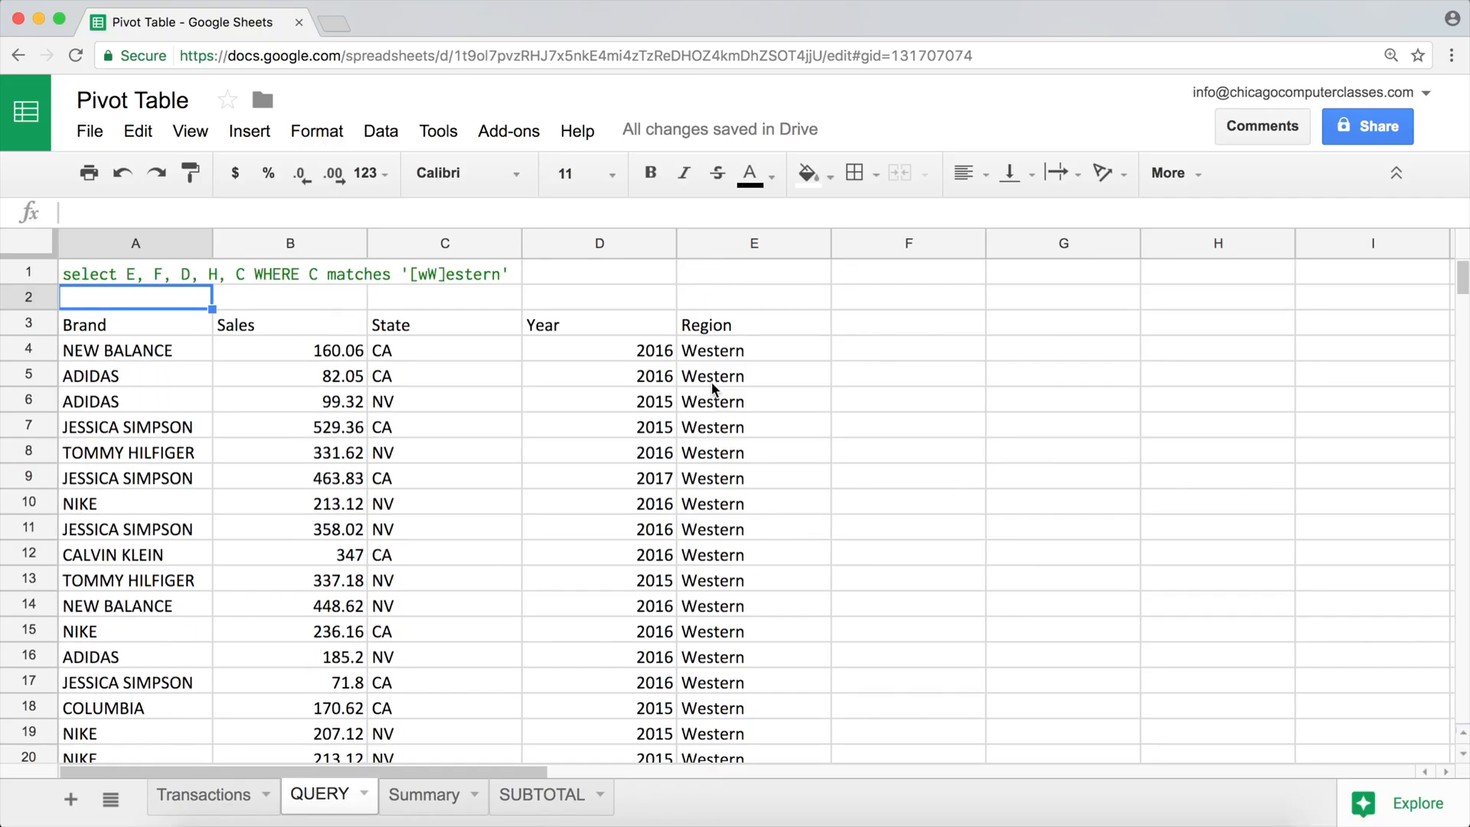
# Insert .* at the start of the pattern in A1 so it reads '.*[wW]estern', and highlight the added characters
pyautogui.press('Up')
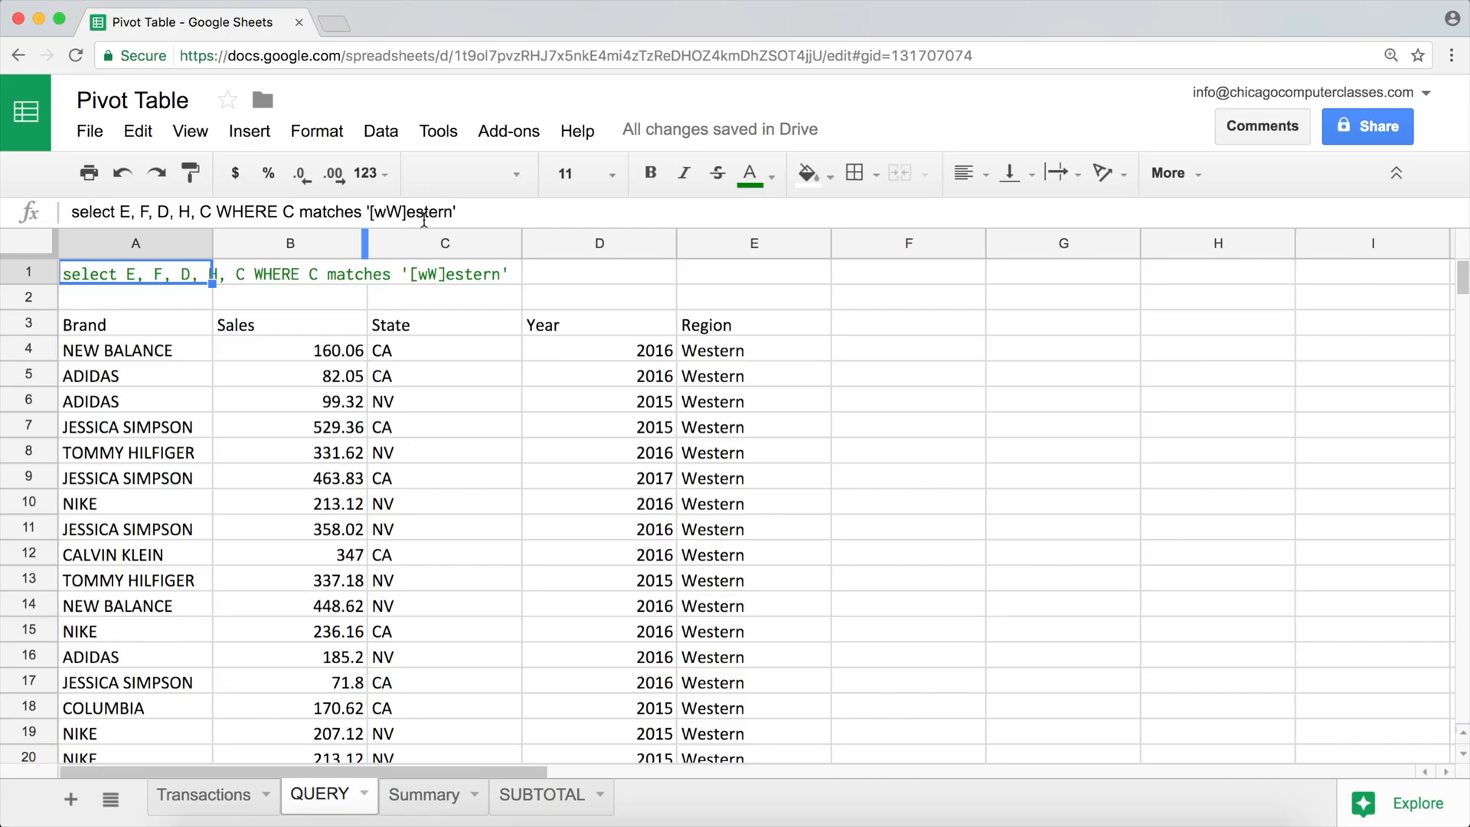
pyautogui.click(372, 214)
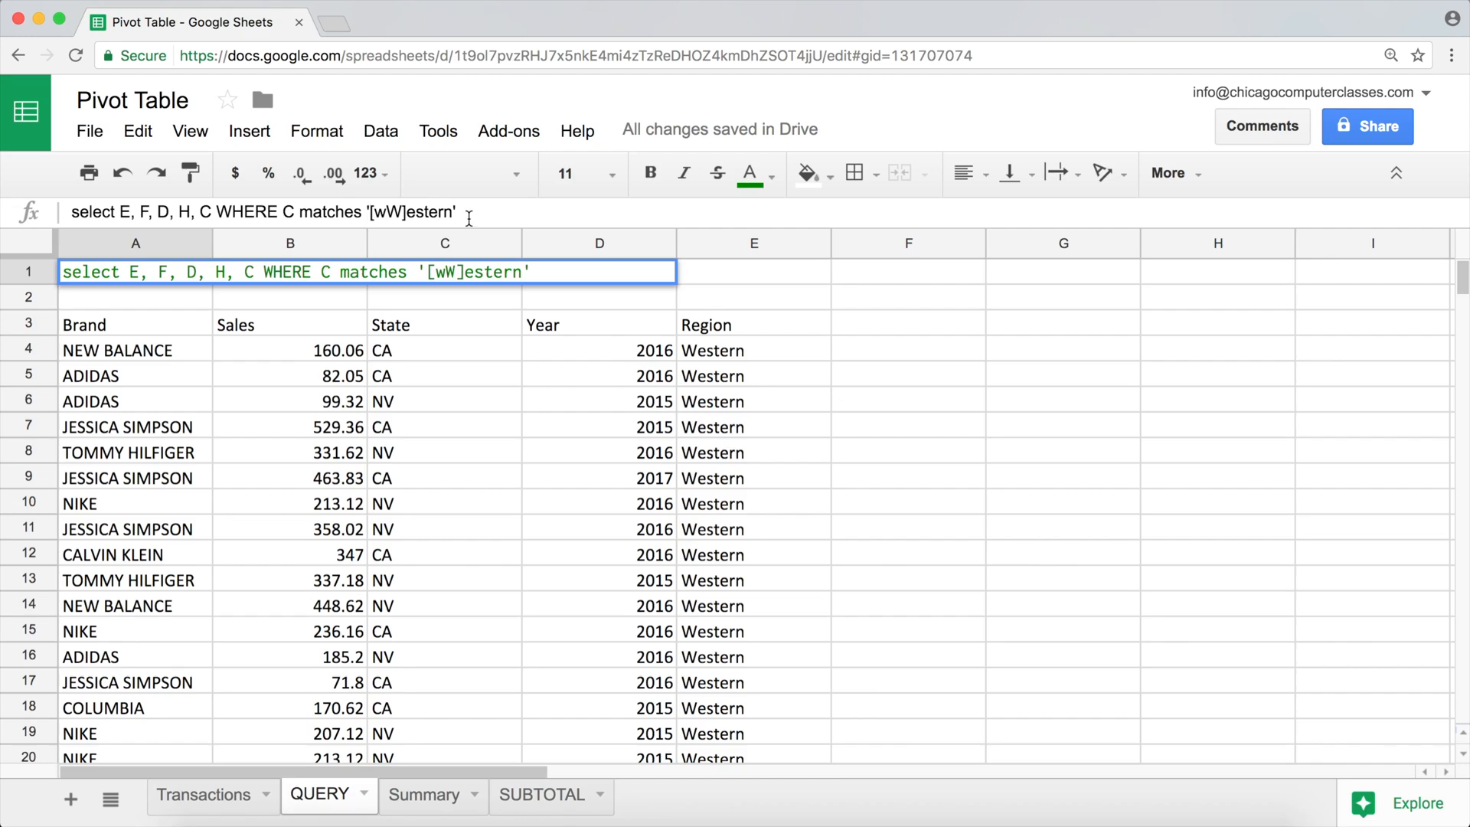
pyautogui.write('.*')
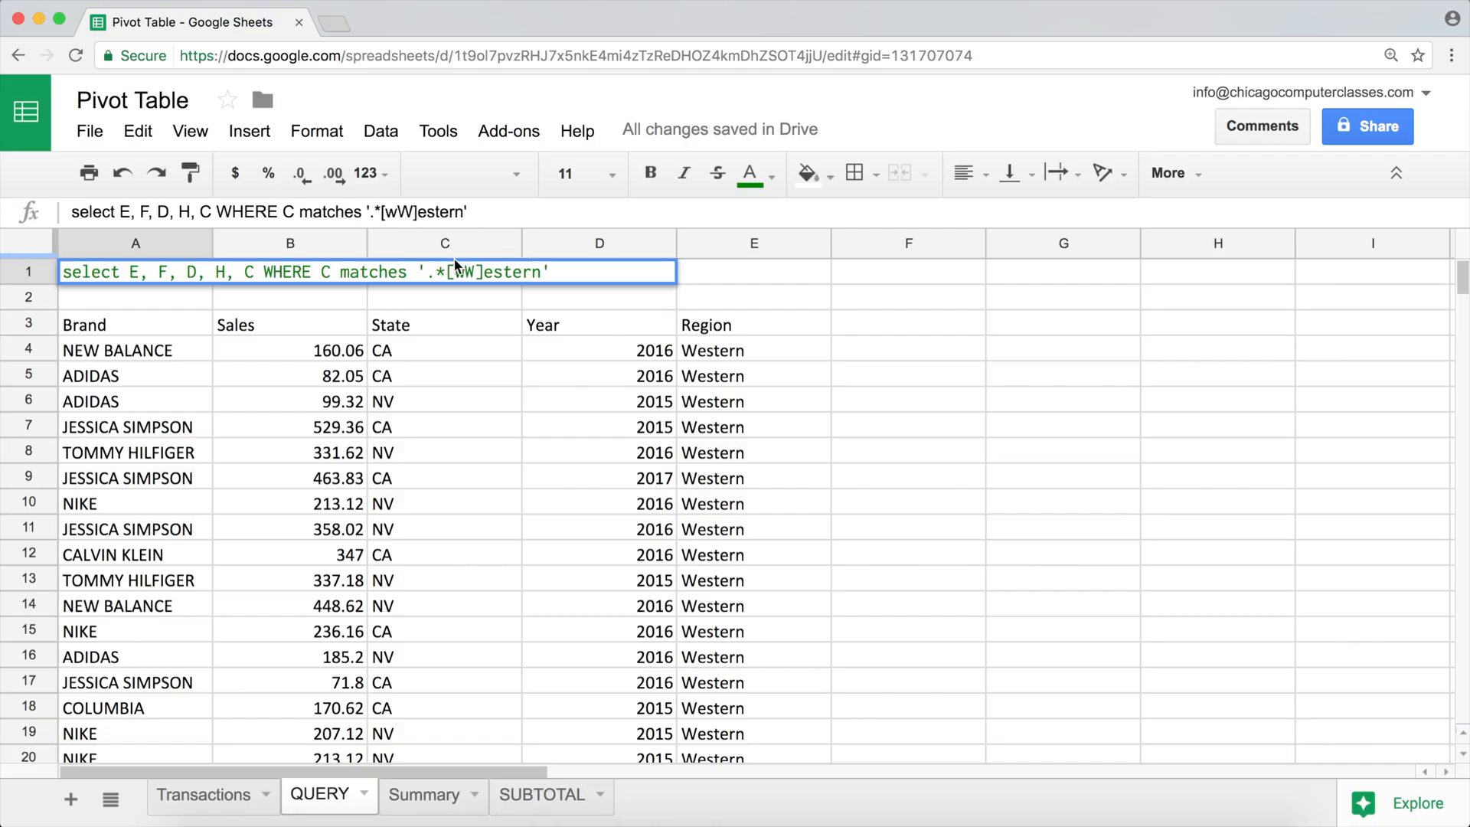
pyautogui.click(442, 279)
pyautogui.moveTo(447, 274); pyautogui.dragTo(436, 274)
pyautogui.click(442, 274)
pyautogui.moveTo(442, 274); pyautogui.dragTo(433, 273)
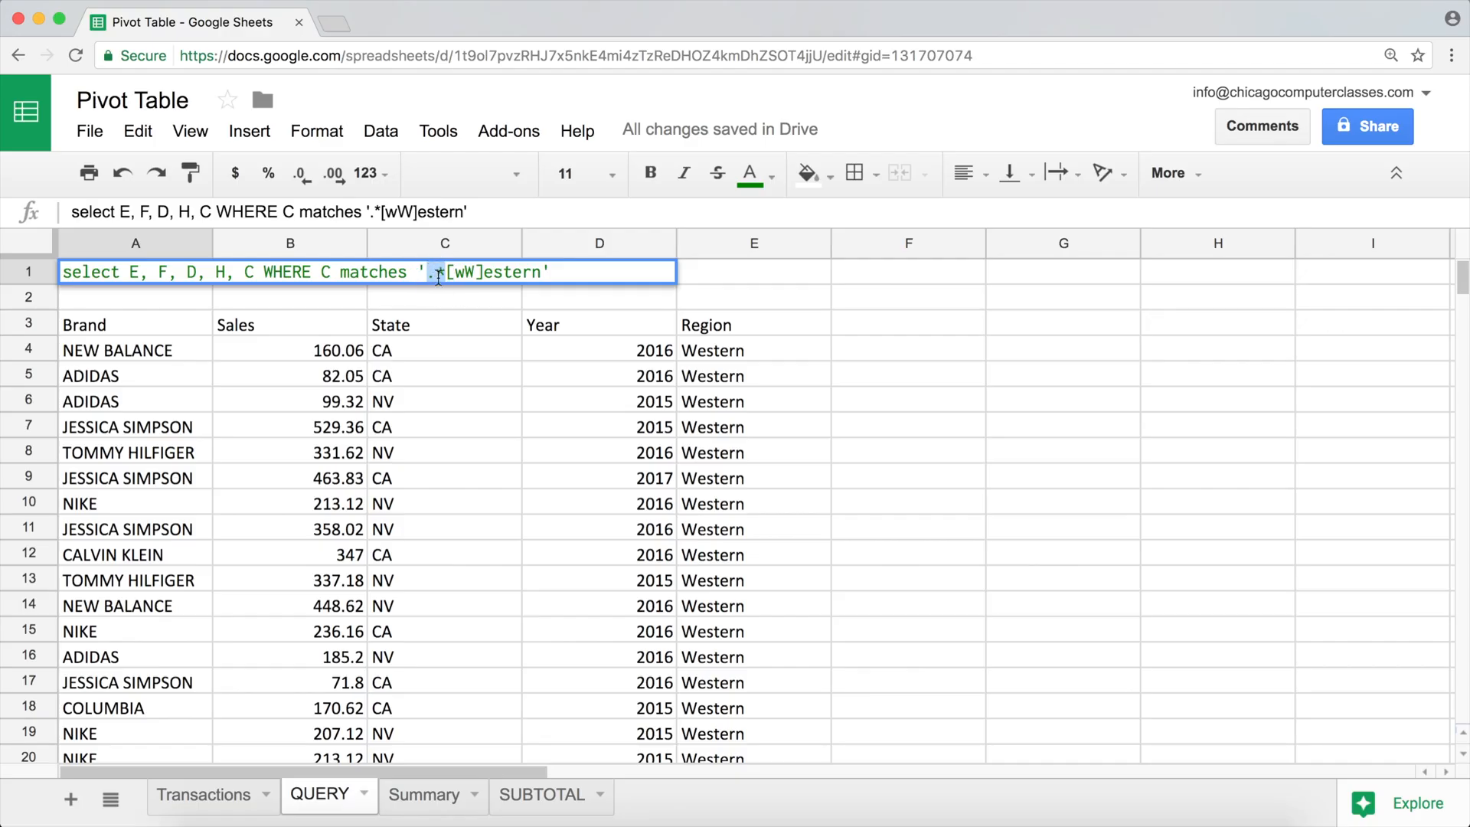